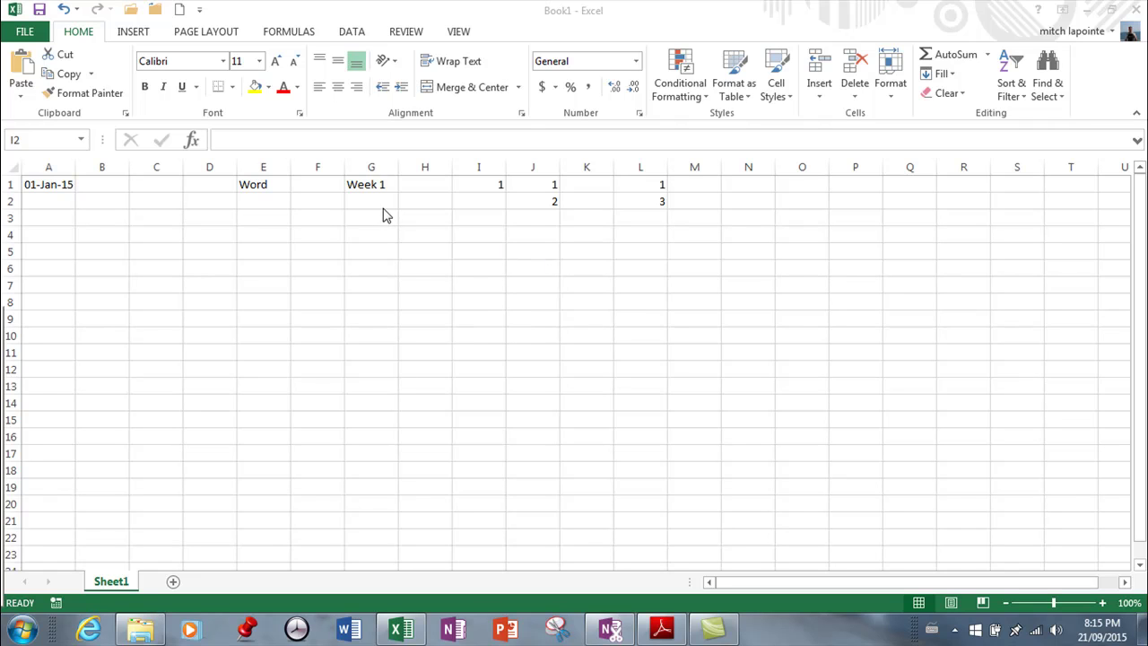
Fill Word from E1 down to E13, then clear the copies in E2:E13
click(259, 183)
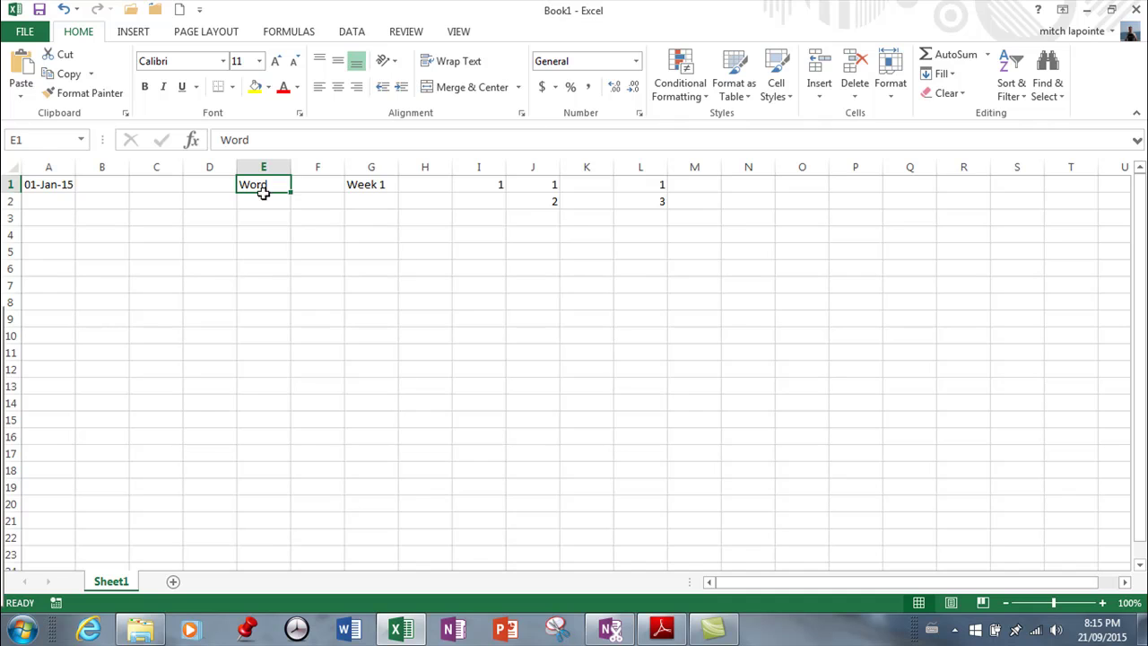
mouse_move(261, 187)
mouse_down()
mouse_move(256, 292)
mouse_move(427, 320)
mouse_move(263, 185)
mouse_up()
drag(267, 186, 499, 275)
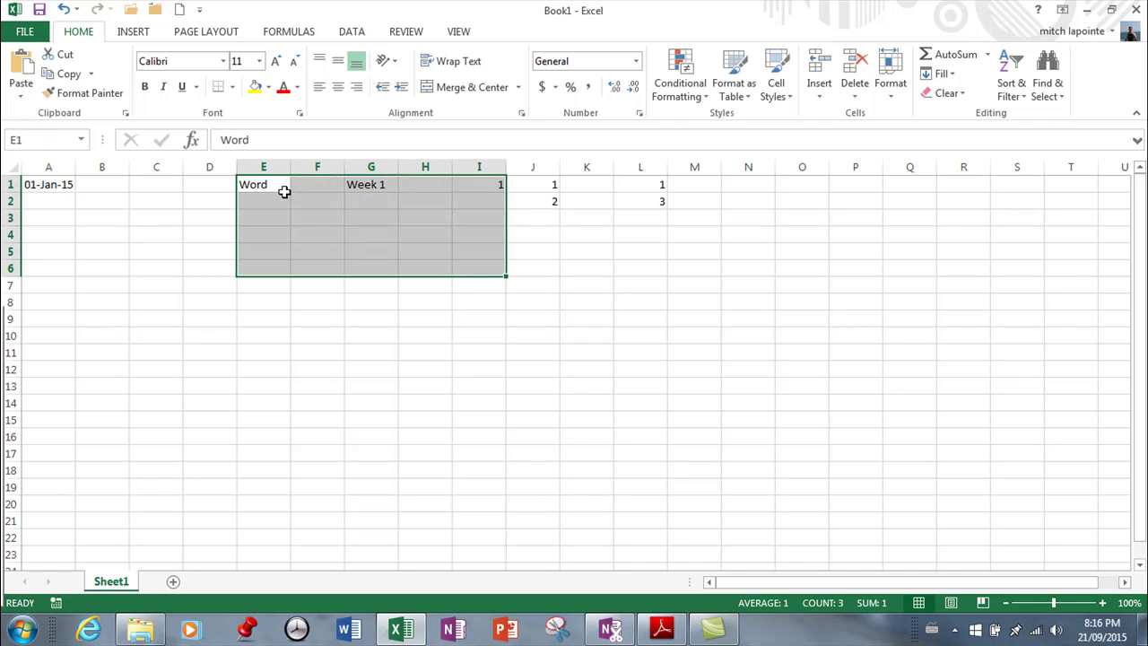
click(279, 185)
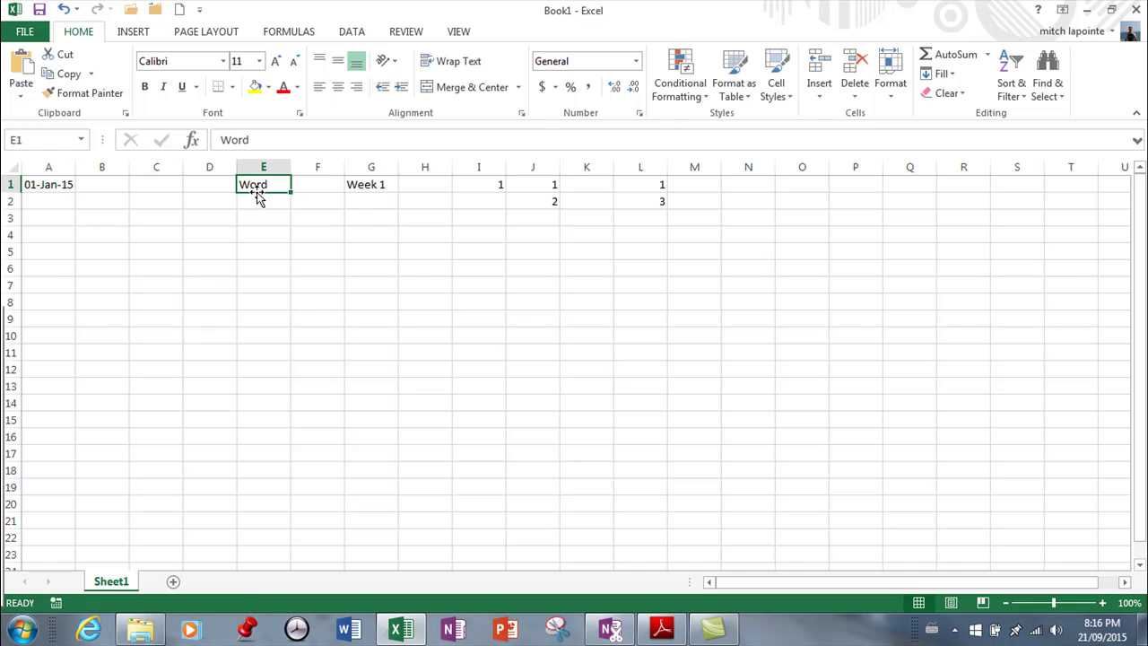
mouse_move(256, 192)
mouse_down()
mouse_move(254, 339)
mouse_move(266, 176)
mouse_up()
drag(292, 191, 275, 392)
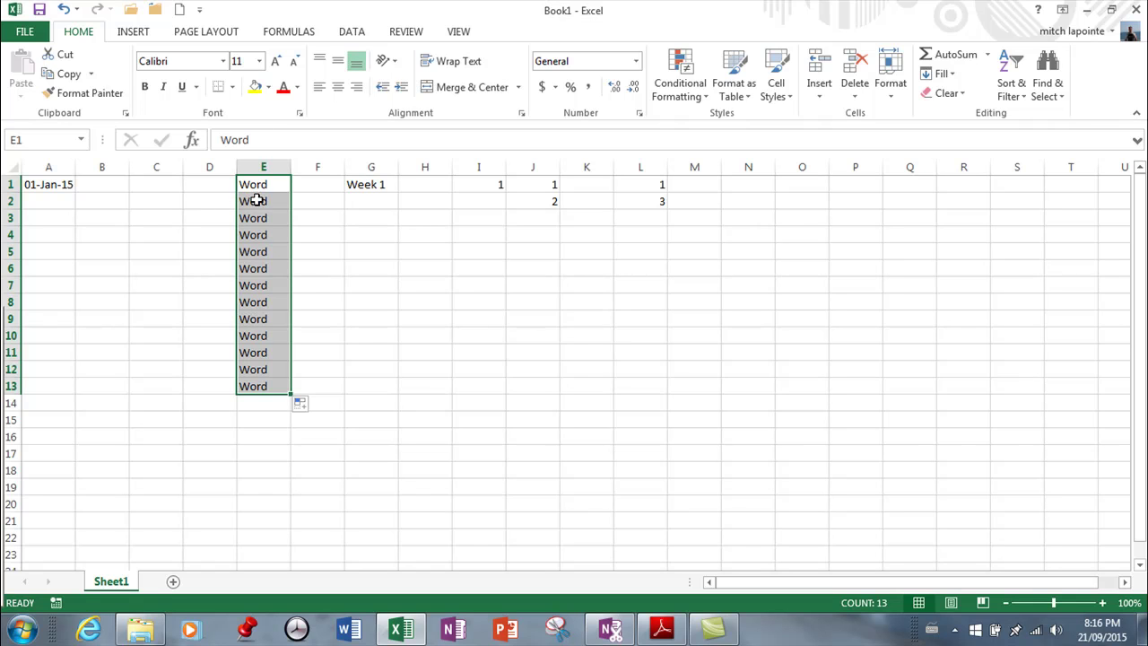
drag(254, 198, 256, 386)
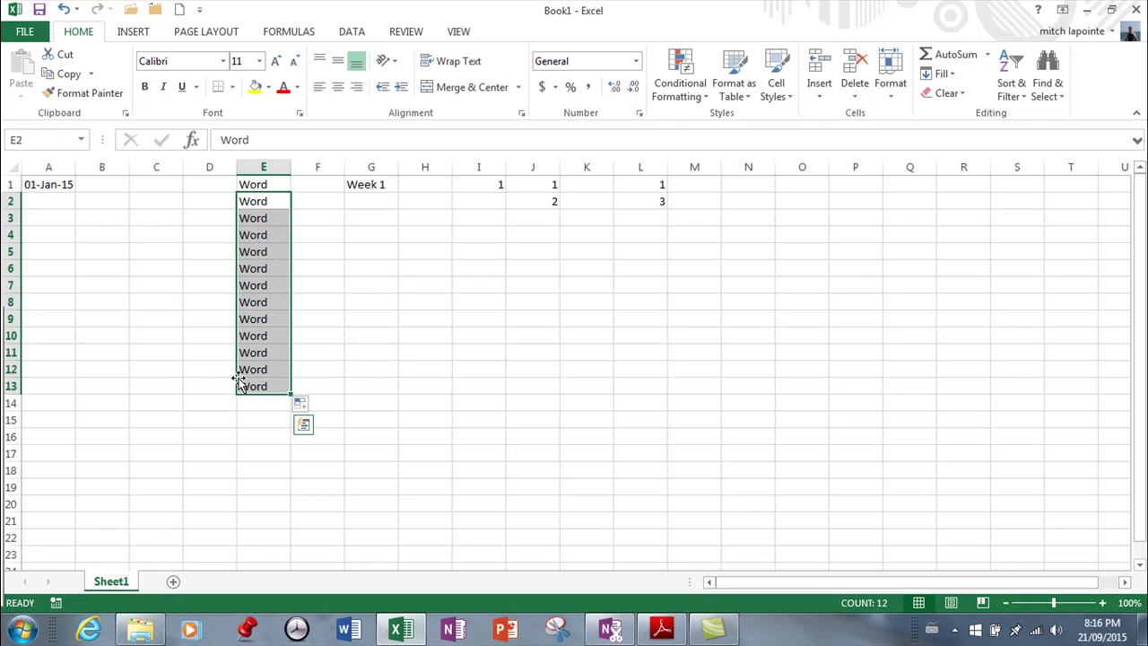
key(Delete)
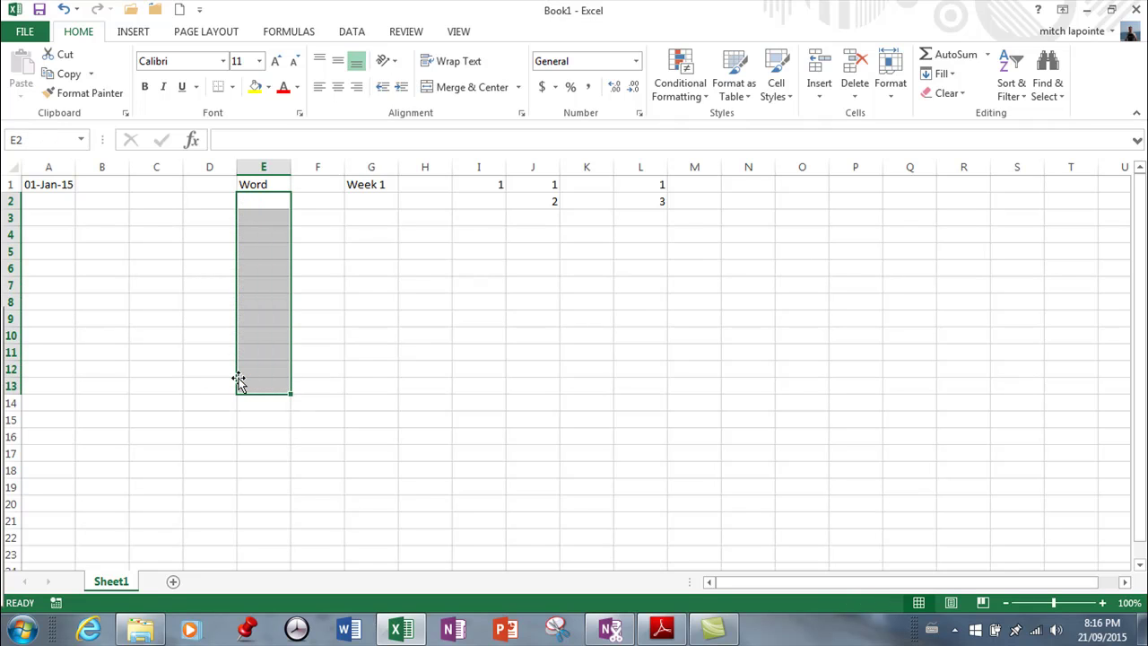
Move Word from E1 to I13, then fill it right to L13 and up to I8
click(258, 184)
drag(266, 192, 295, 380)
click(498, 387)
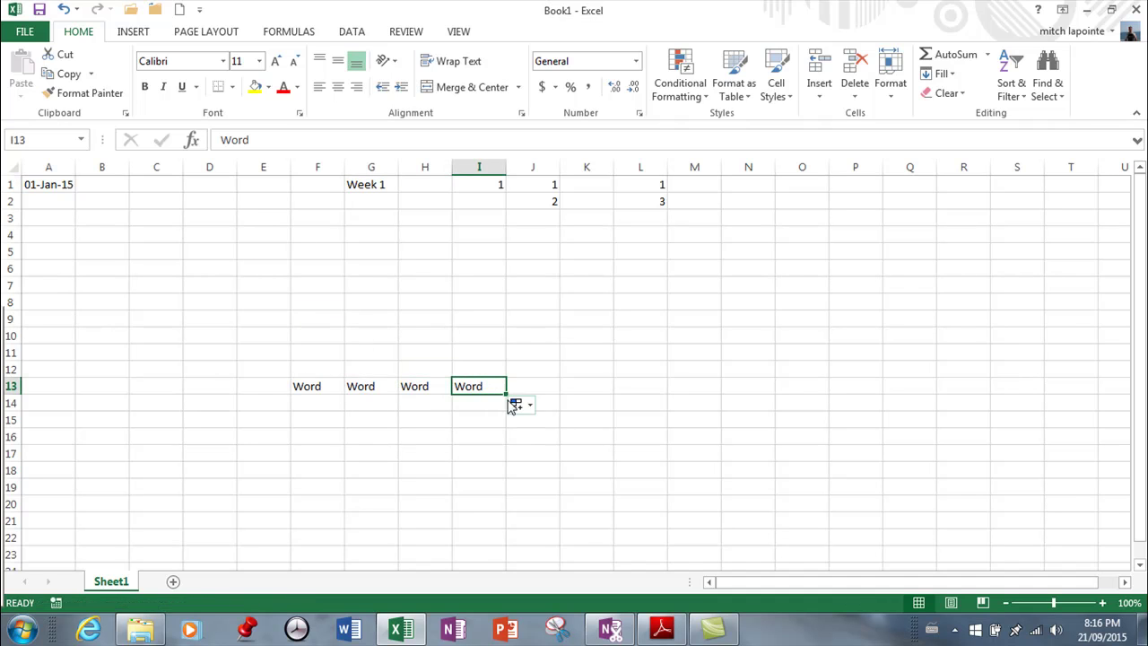
drag(505, 392, 687, 403)
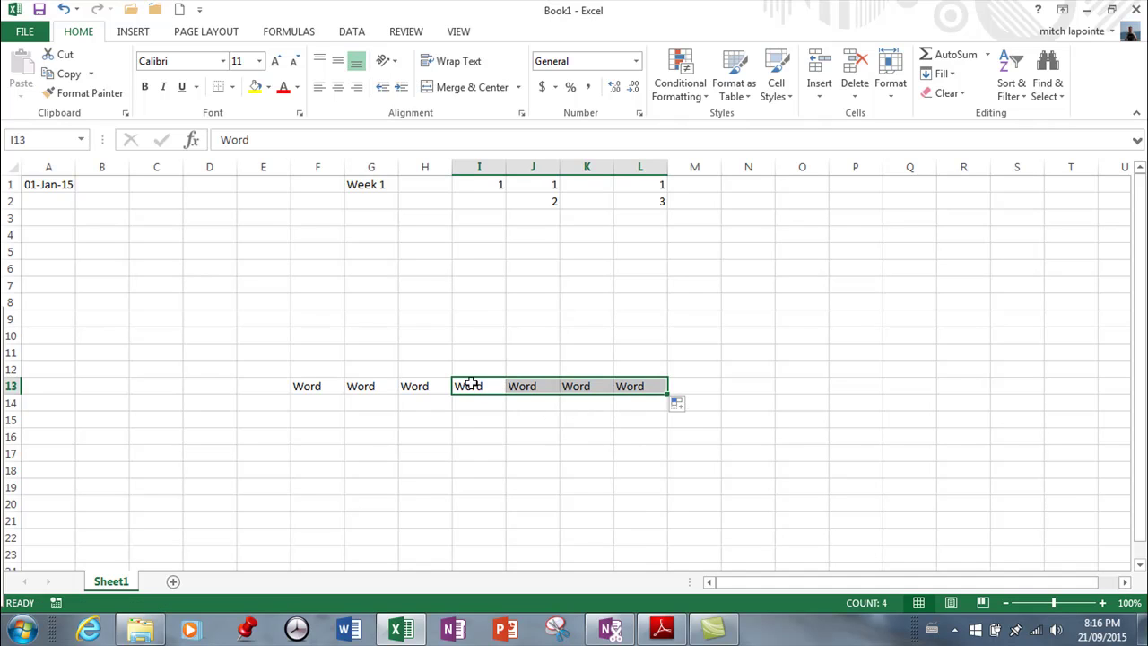
click(475, 386)
drag(505, 392, 514, 299)
Clear the Word copies in F13:H13, I8:I12 and J13:L13, leaving Word only in I13
drag(329, 381, 439, 386)
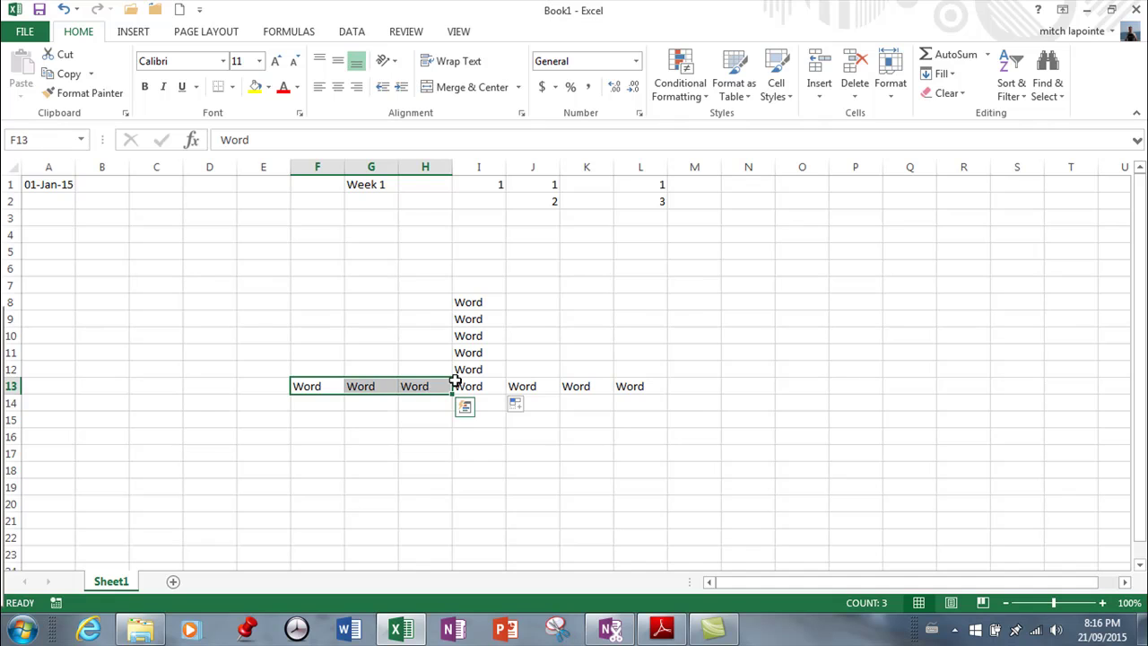
key(Delete)
double_click(473, 303)
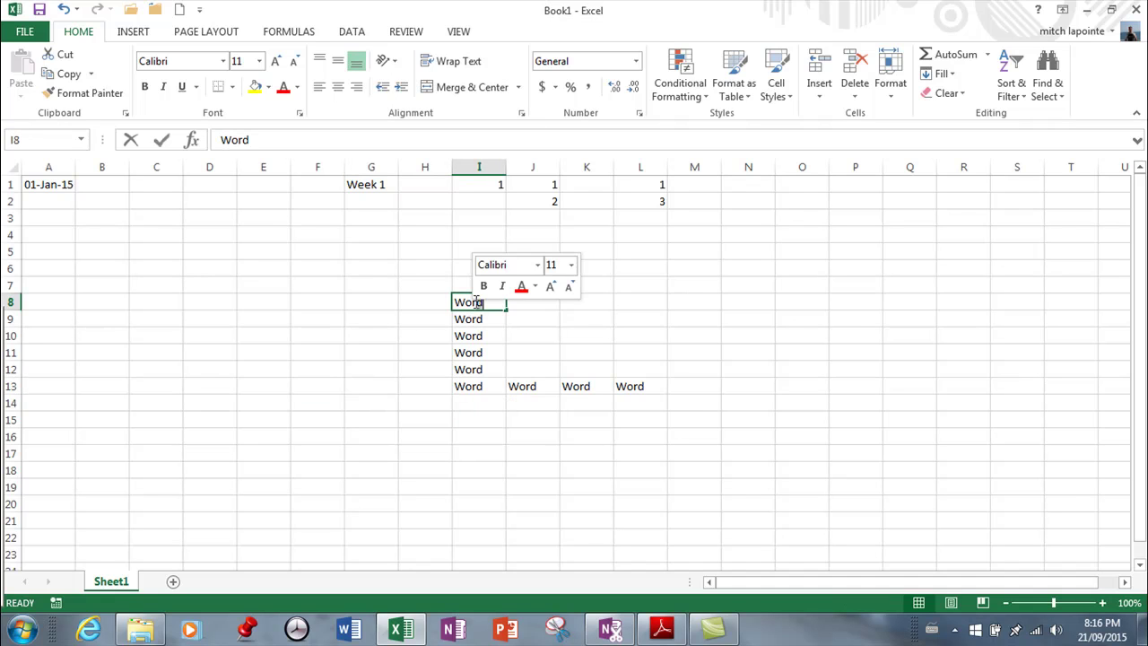
key(Return)
drag(482, 302, 615, 389)
key(Delete)
click(537, 386)
key(Delete)
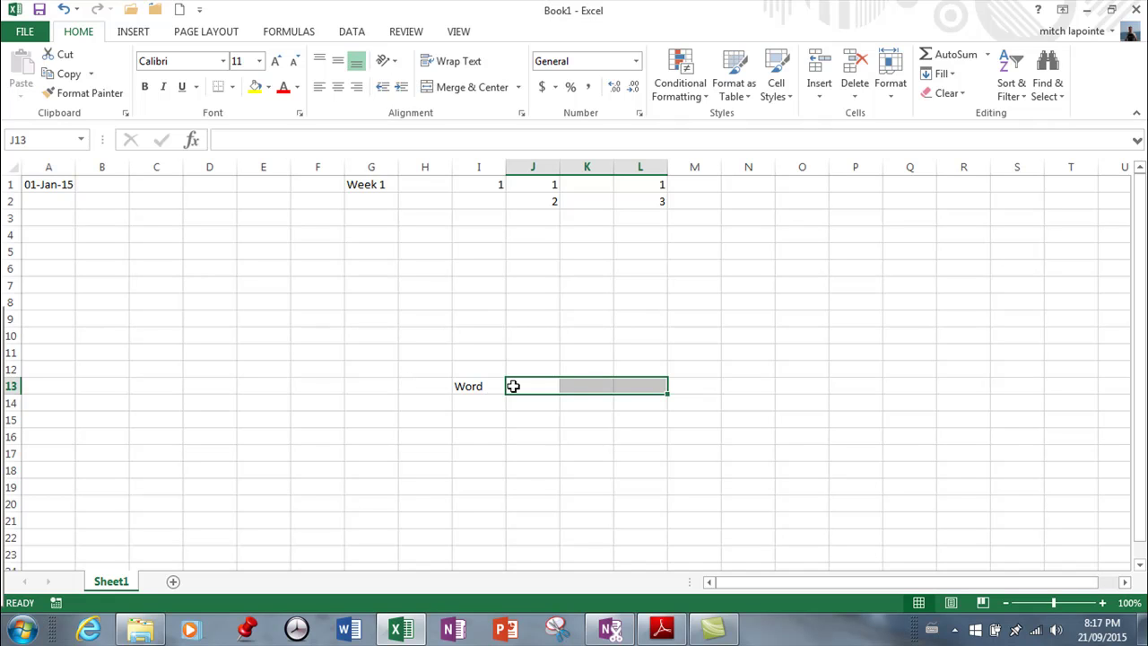
click(474, 385)
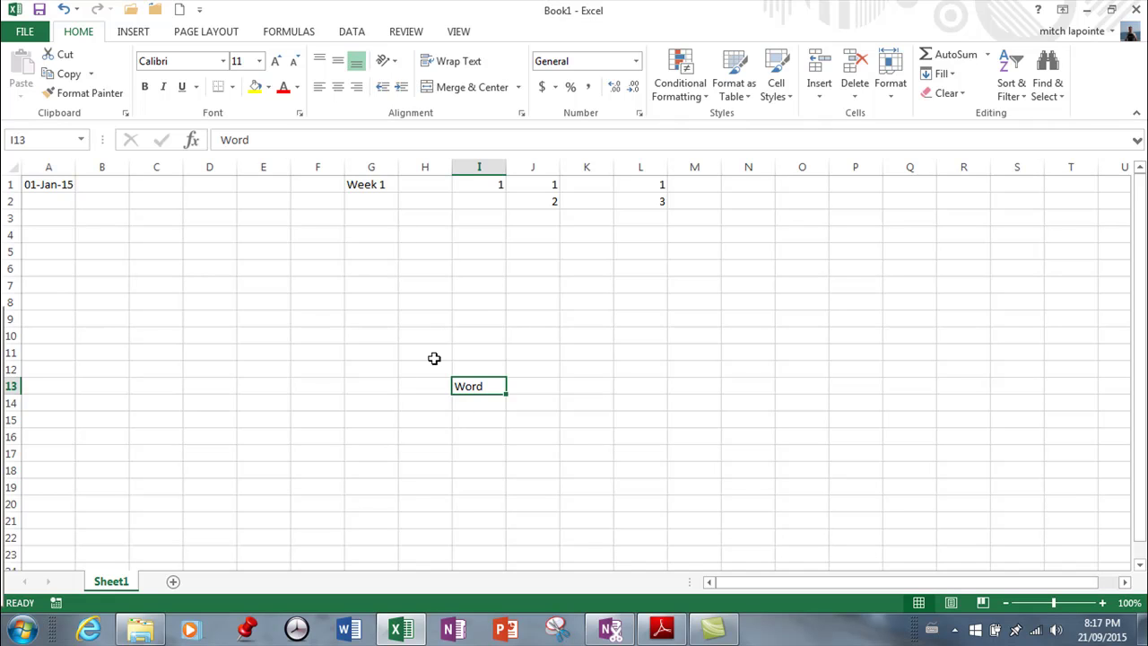
Fill Week 1 down G1:G10 as copied cells, then delete all of them
click(355, 186)
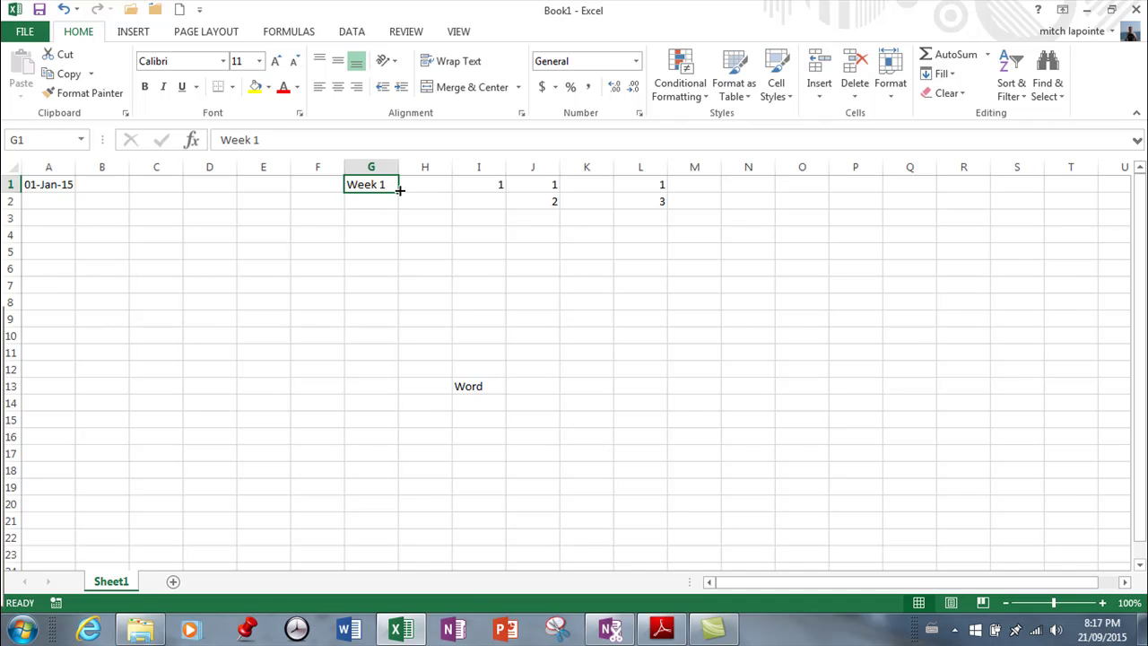
drag(400, 189, 401, 343)
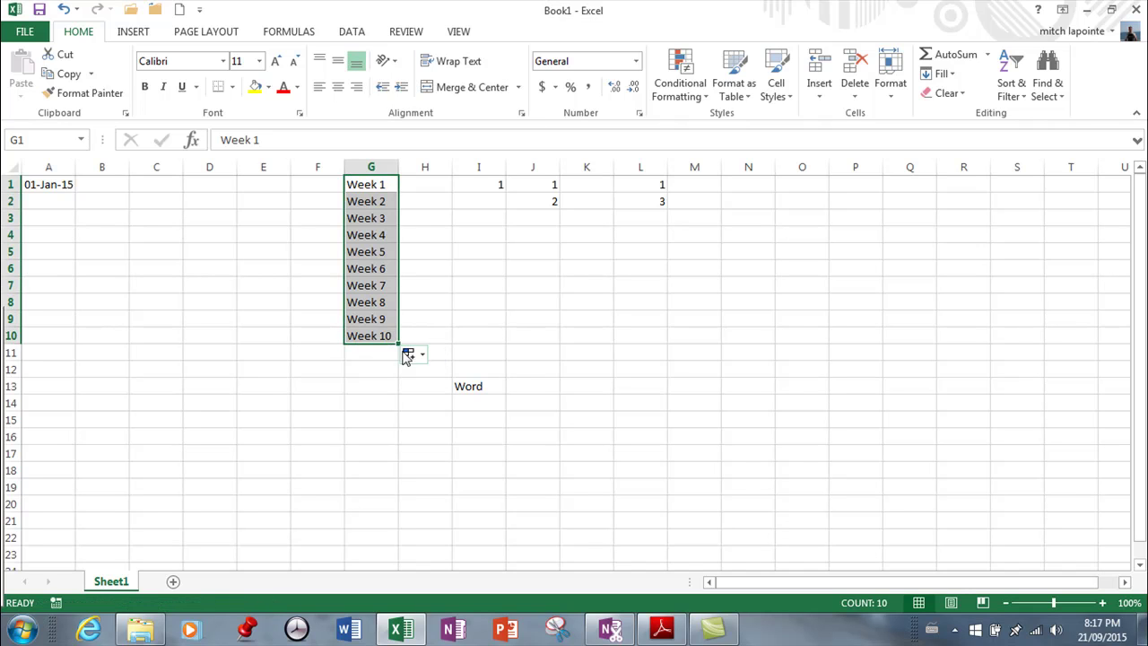
click(423, 358)
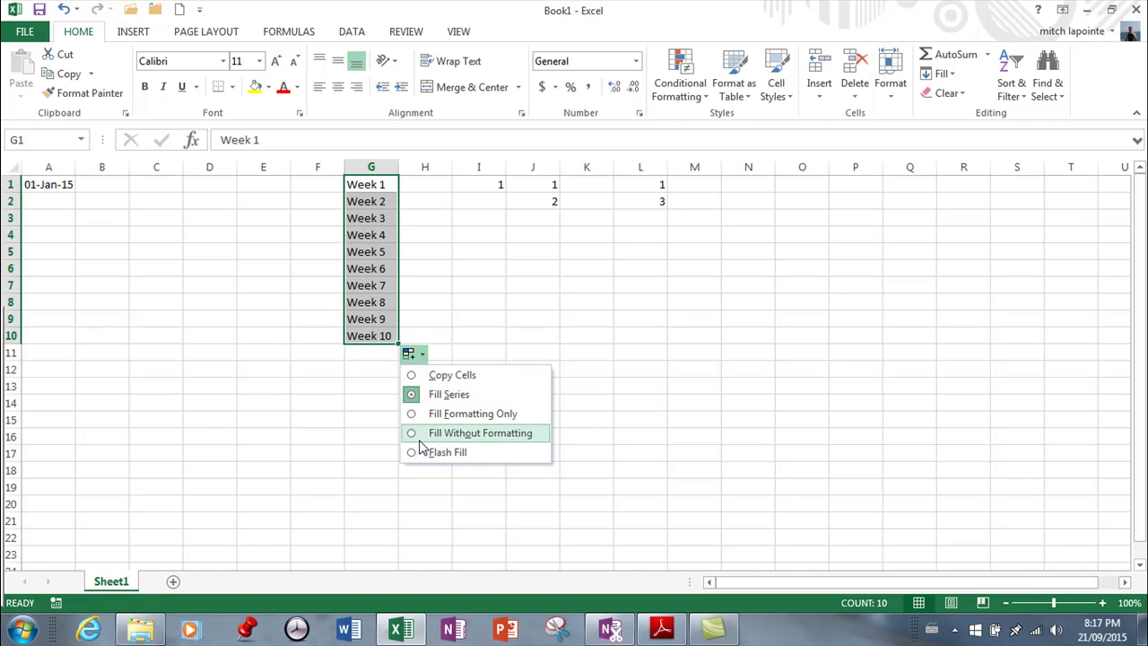
click(412, 376)
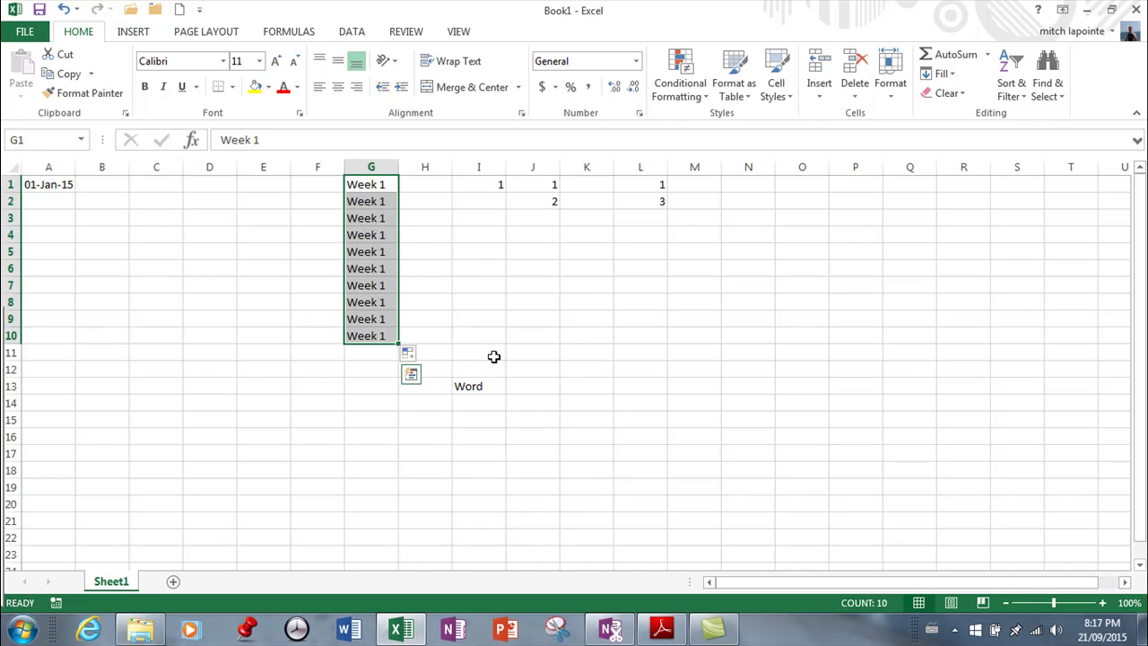
key(Delete)
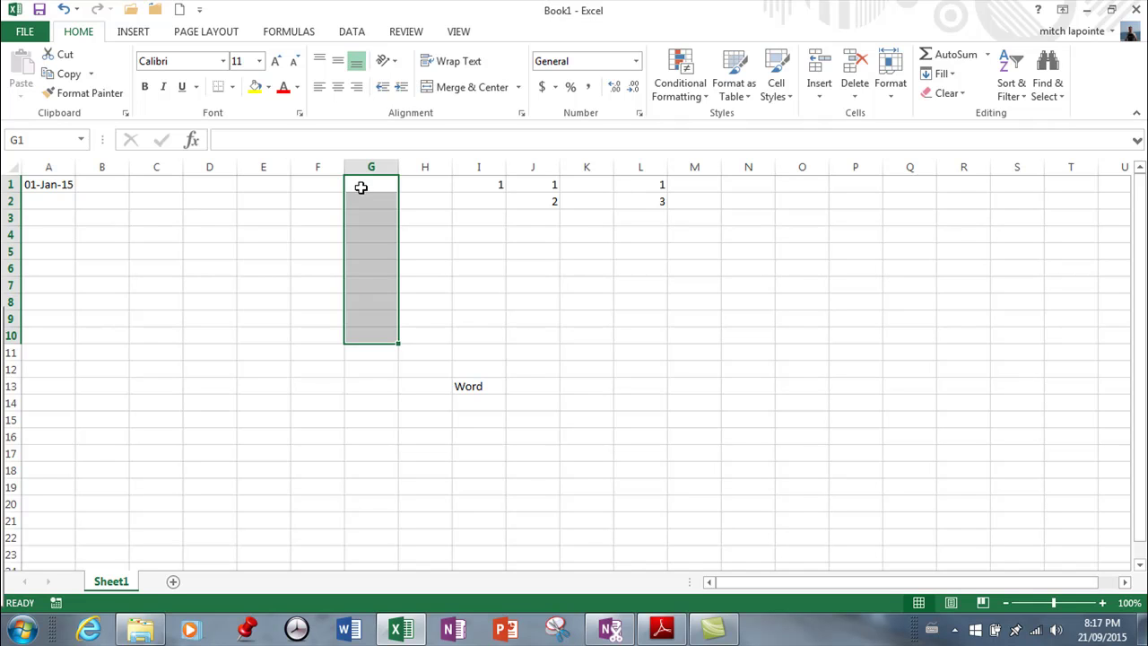
Fill A1:A20 with monthly dates from 01-Jan-15 to 01-Aug-16, then undo widening column A
click(49, 187)
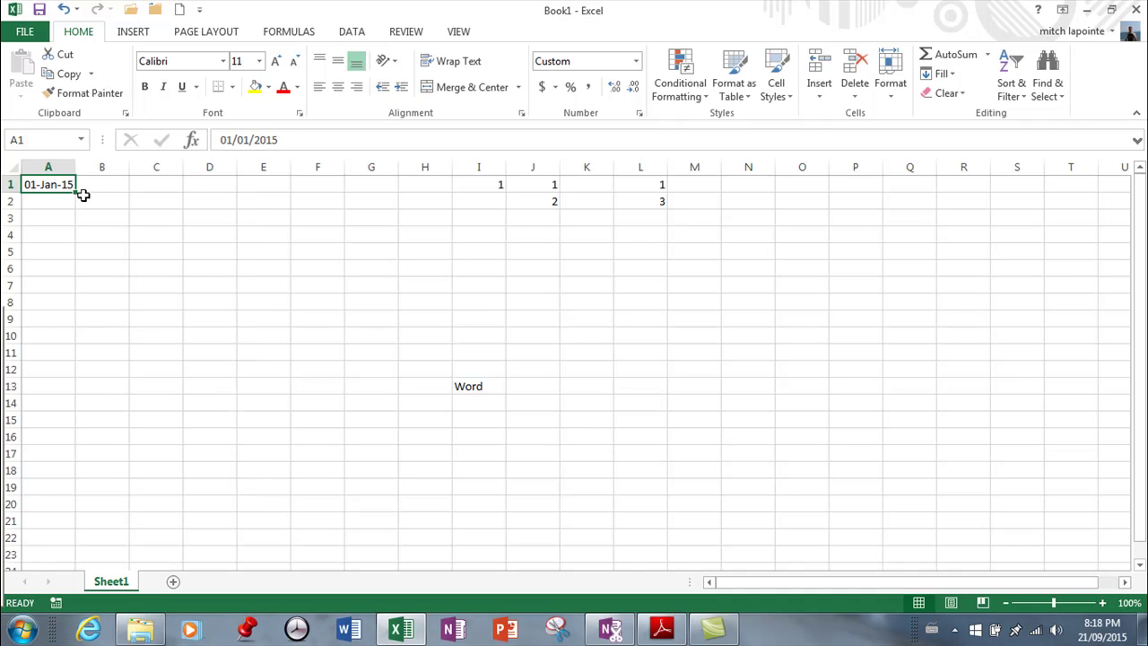
drag(77, 192, 50, 516)
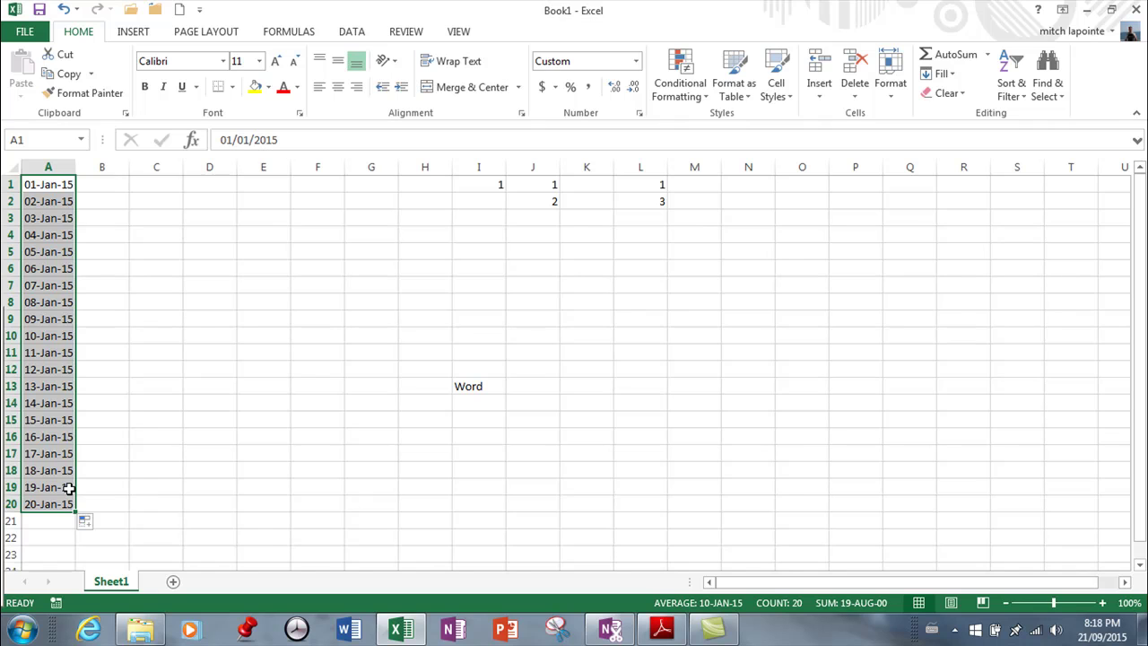
click(101, 527)
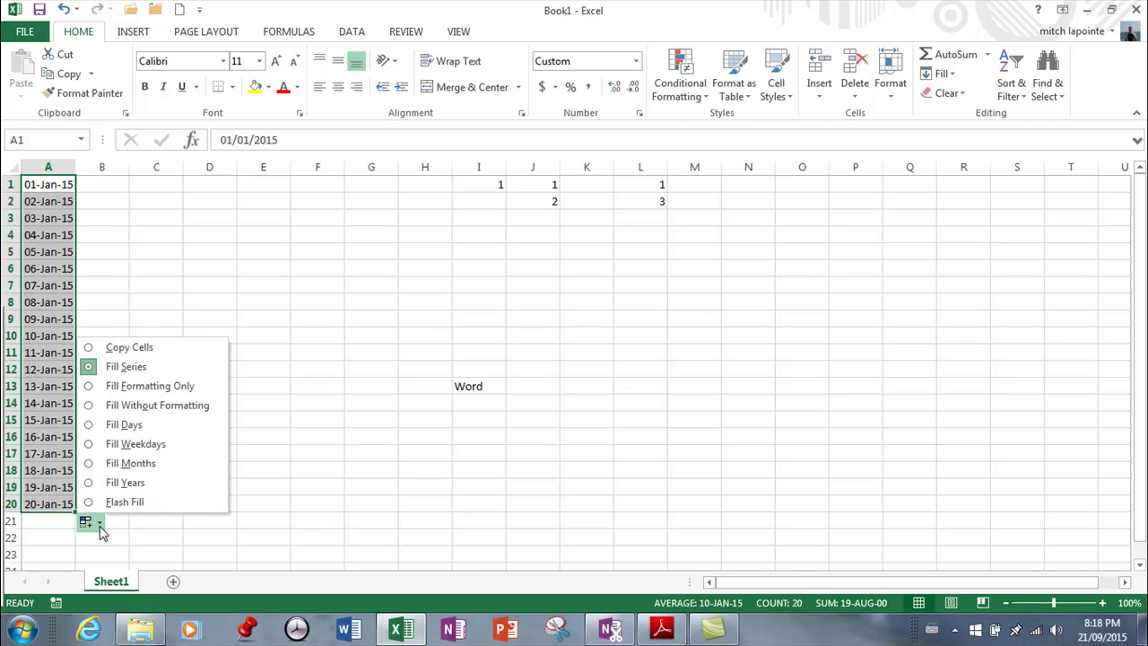
click(88, 464)
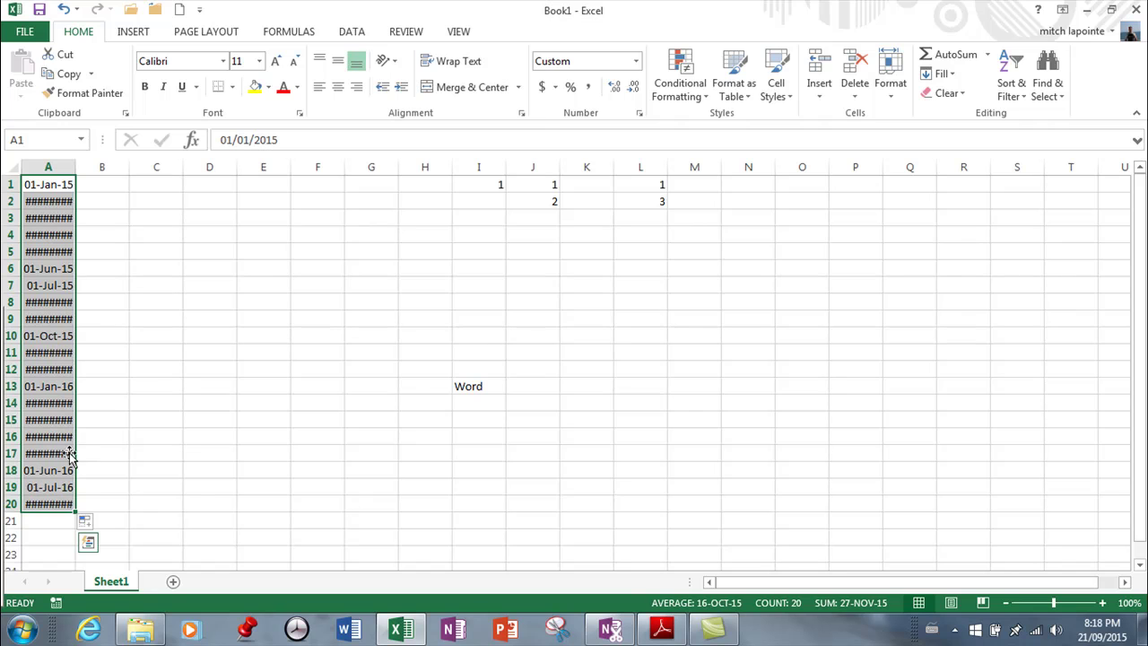
drag(71, 167, 114, 169)
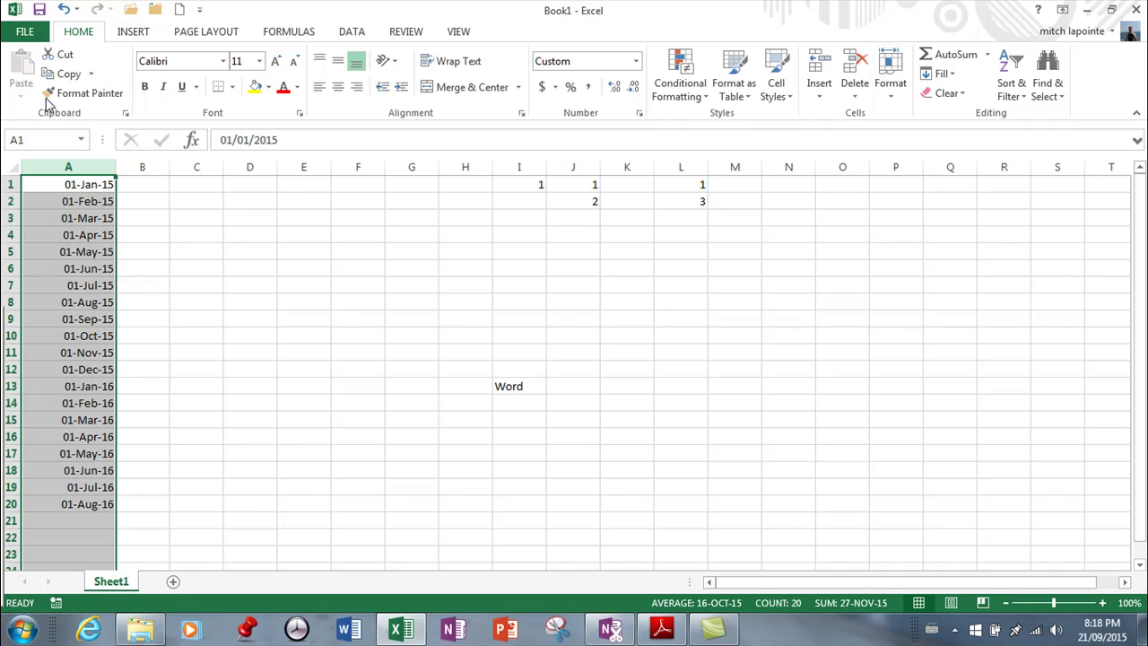
click(64, 10)
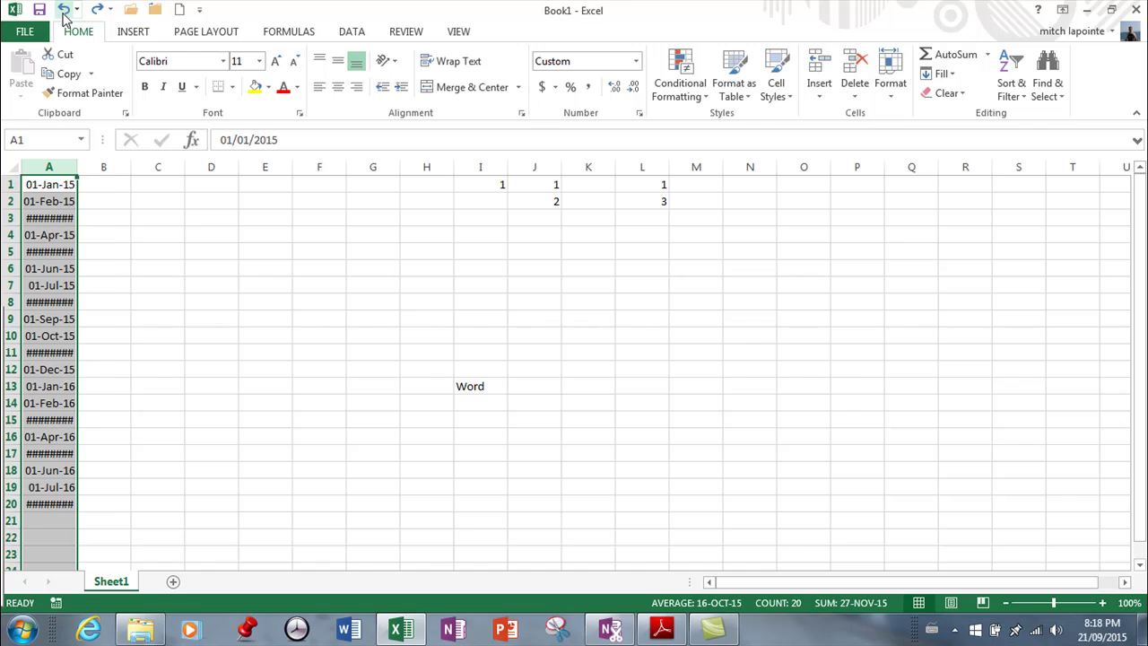
Undo the monthly fill and refill A1:A11 with yearly dates from 01-Jan-15 to 01-Jan-25
click(63, 10)
click(64, 10)
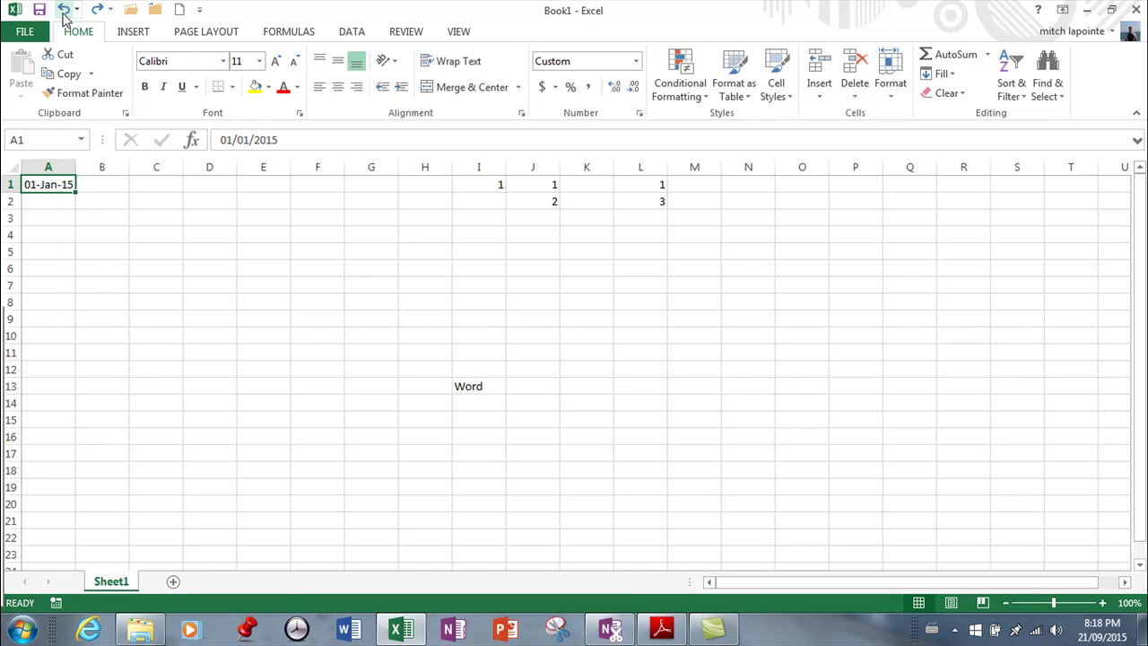
drag(76, 192, 84, 371)
click(94, 374)
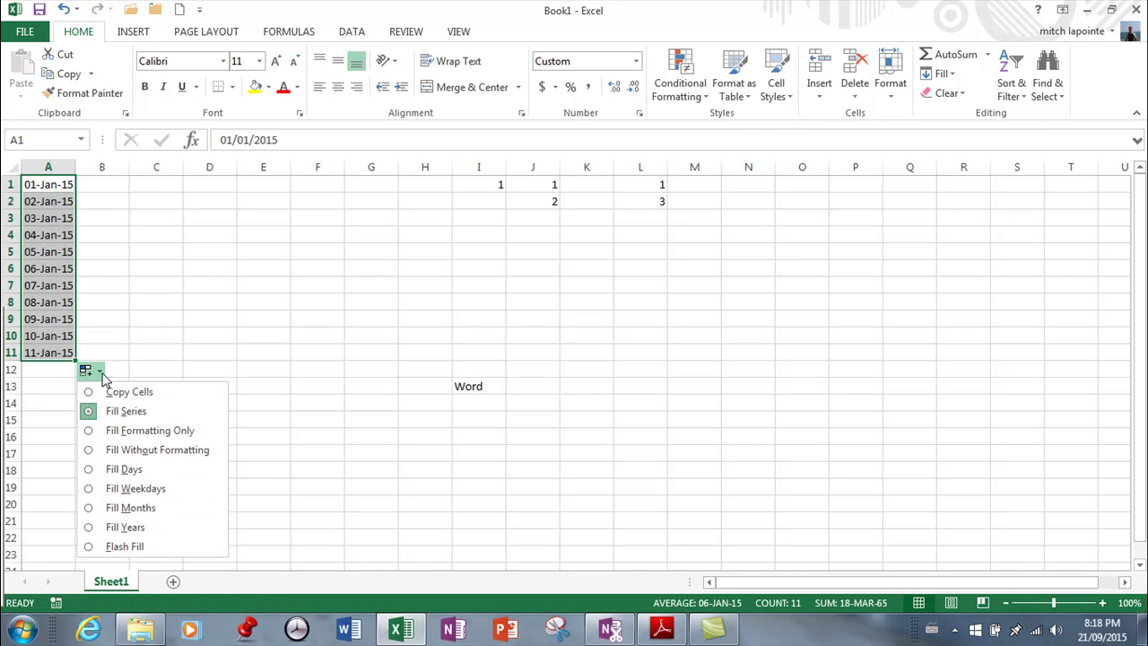
click(113, 525)
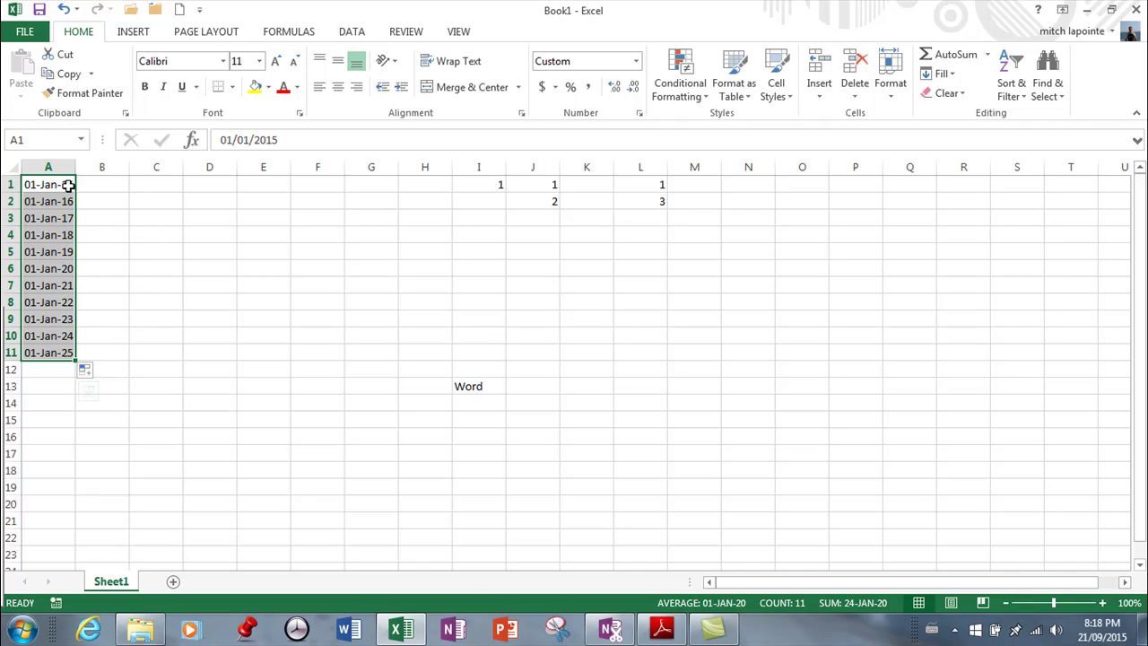
click(323, 186)
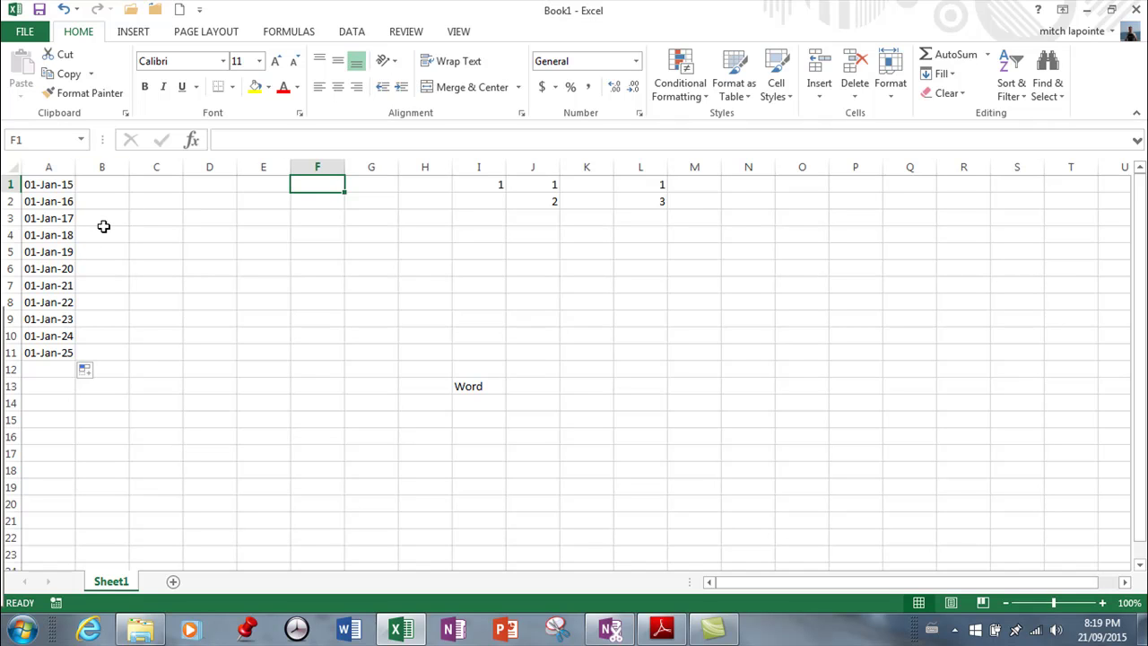
Type jan and feb in C1:C2 and extend the pattern down to dec in C12
click(167, 183)
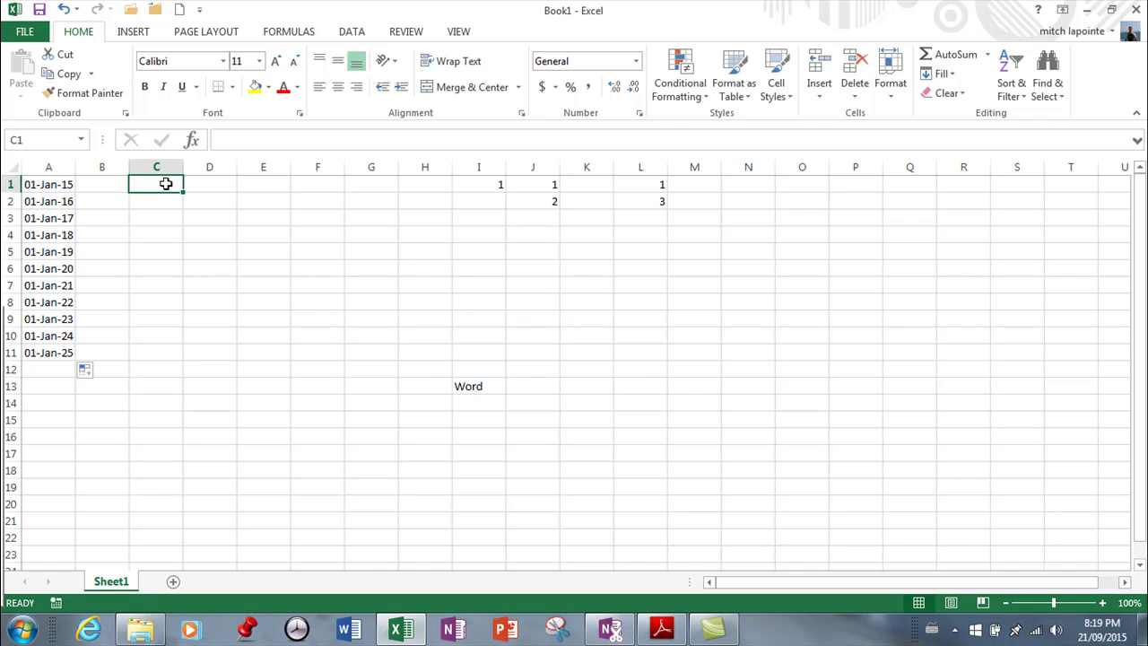
text(jan)
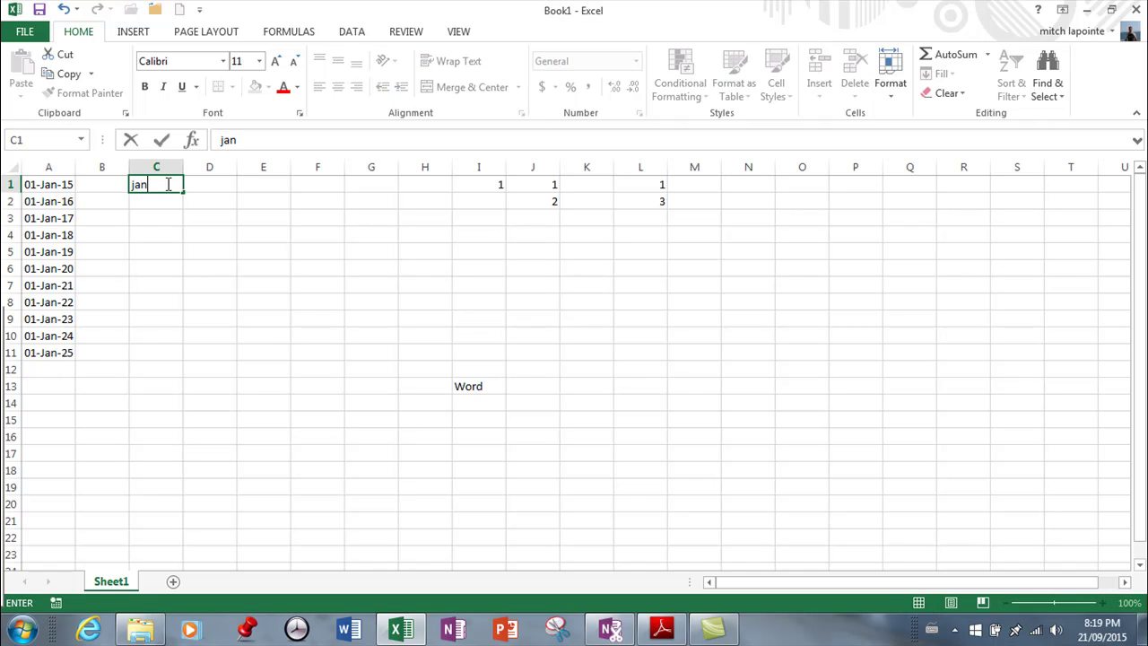
key(Return)
text(feb)
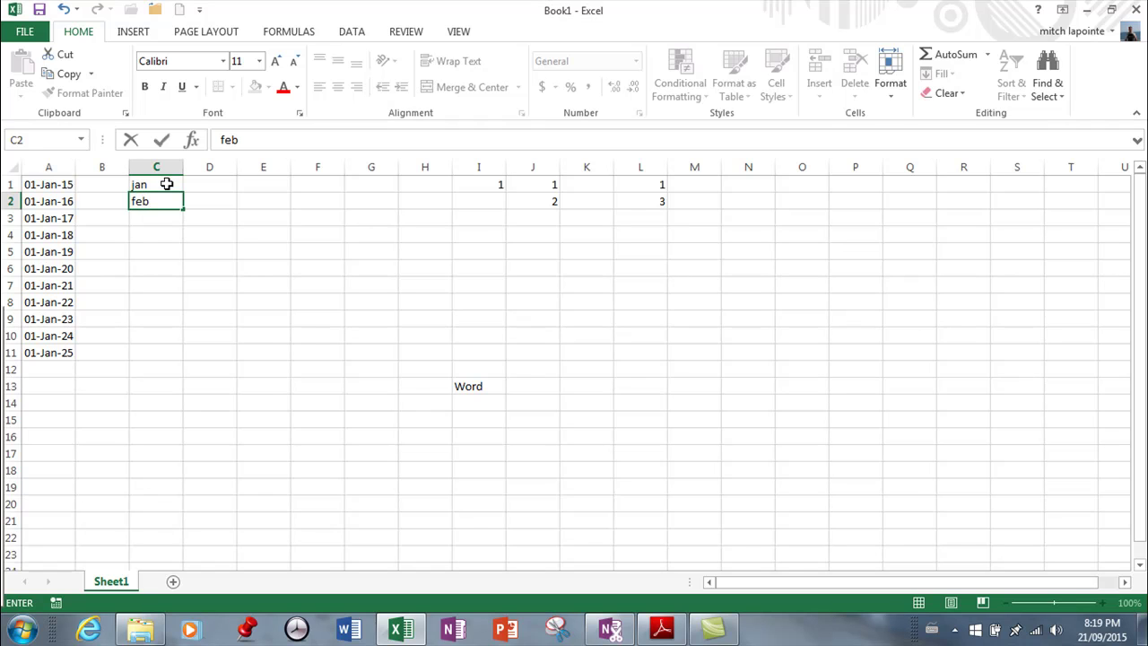
key(Return)
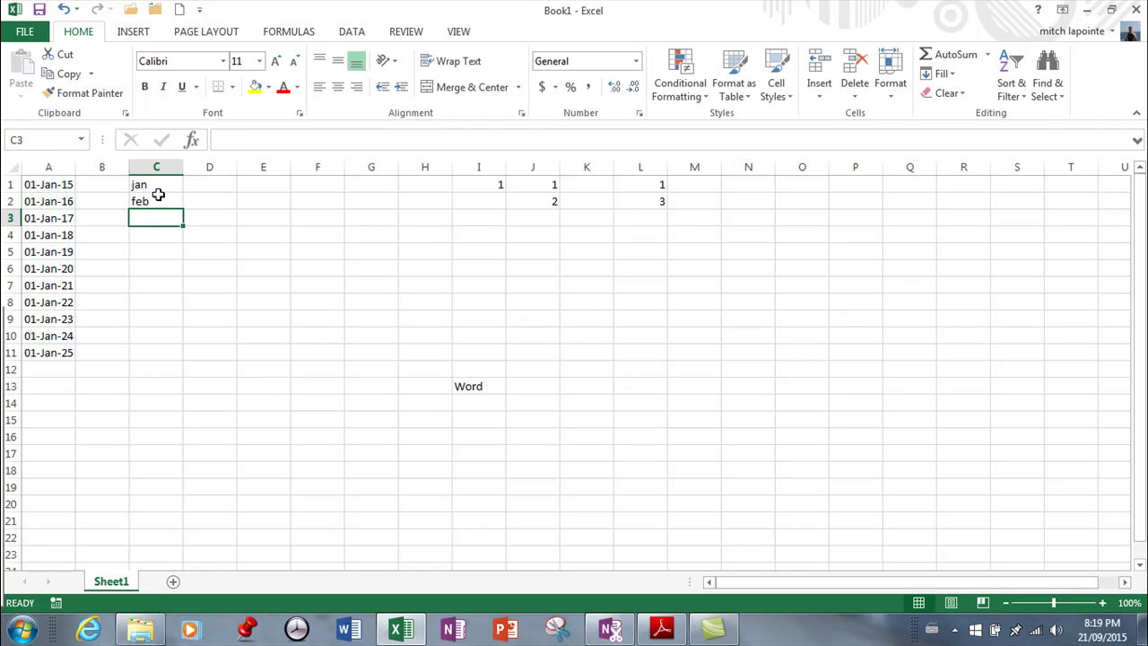
click(160, 185)
drag(160, 185, 166, 379)
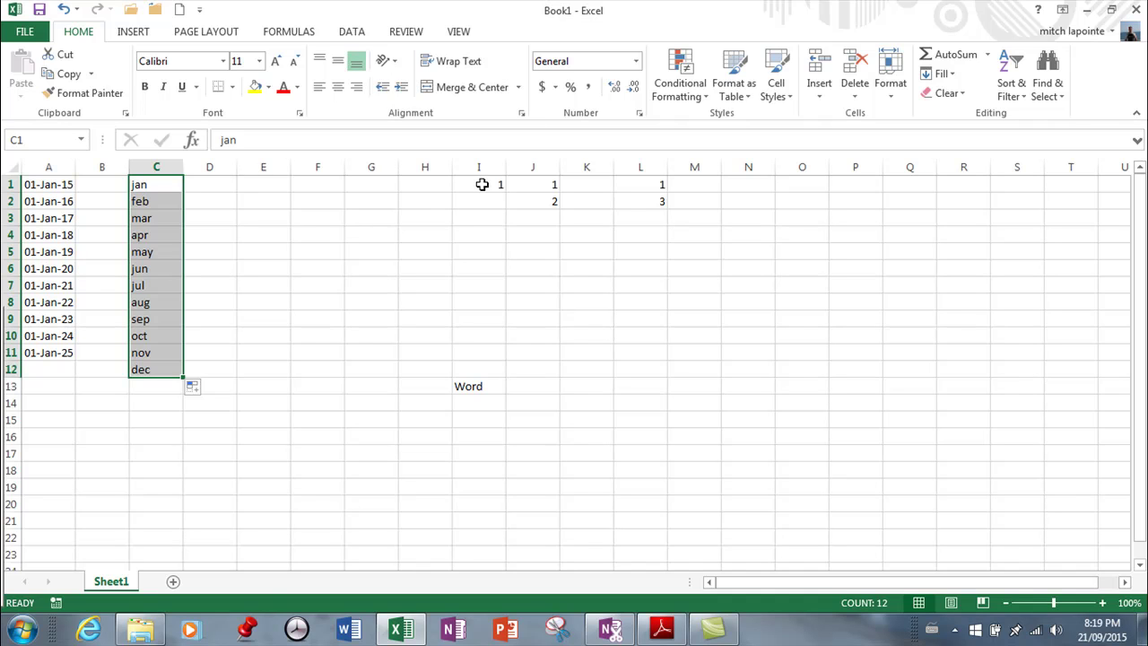
Fill I1:I7 with 1s, J1:J13 with 1–13, and L1:L15 with odd numbers 1–29
click(485, 183)
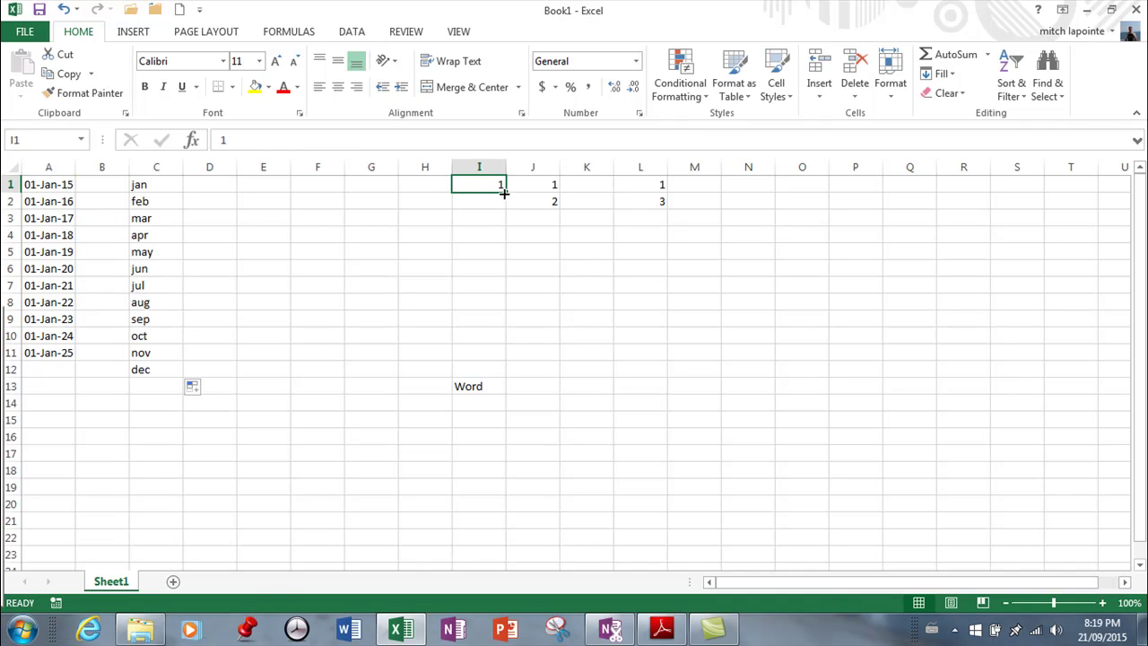
drag(504, 192, 490, 294)
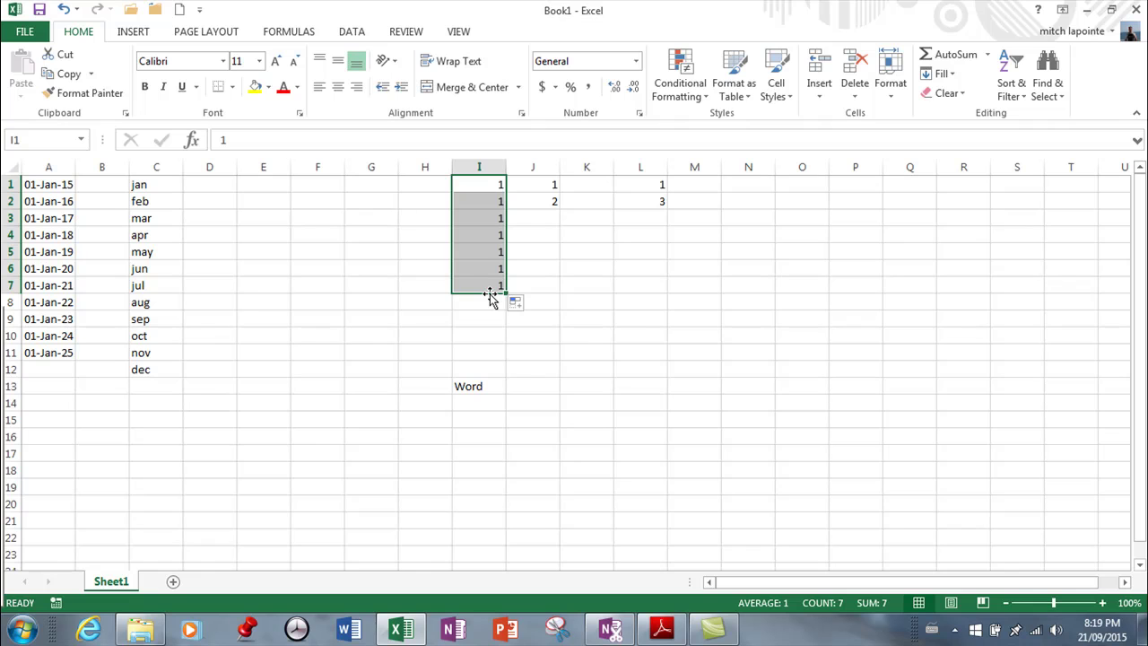
drag(552, 186, 557, 386)
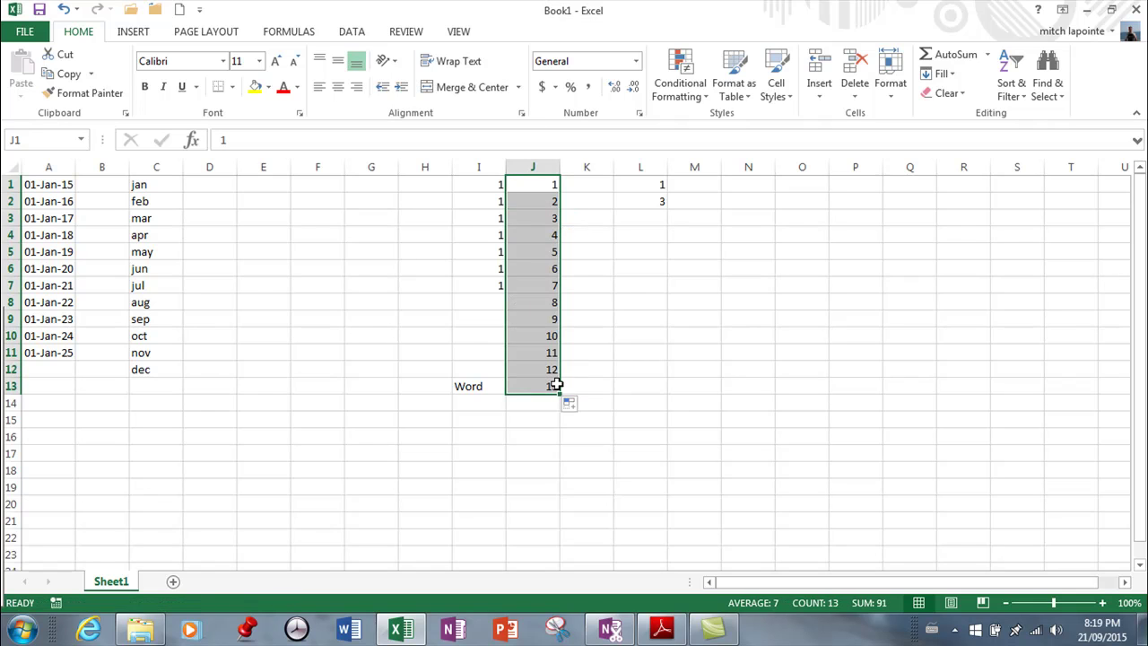
drag(647, 184, 653, 415)
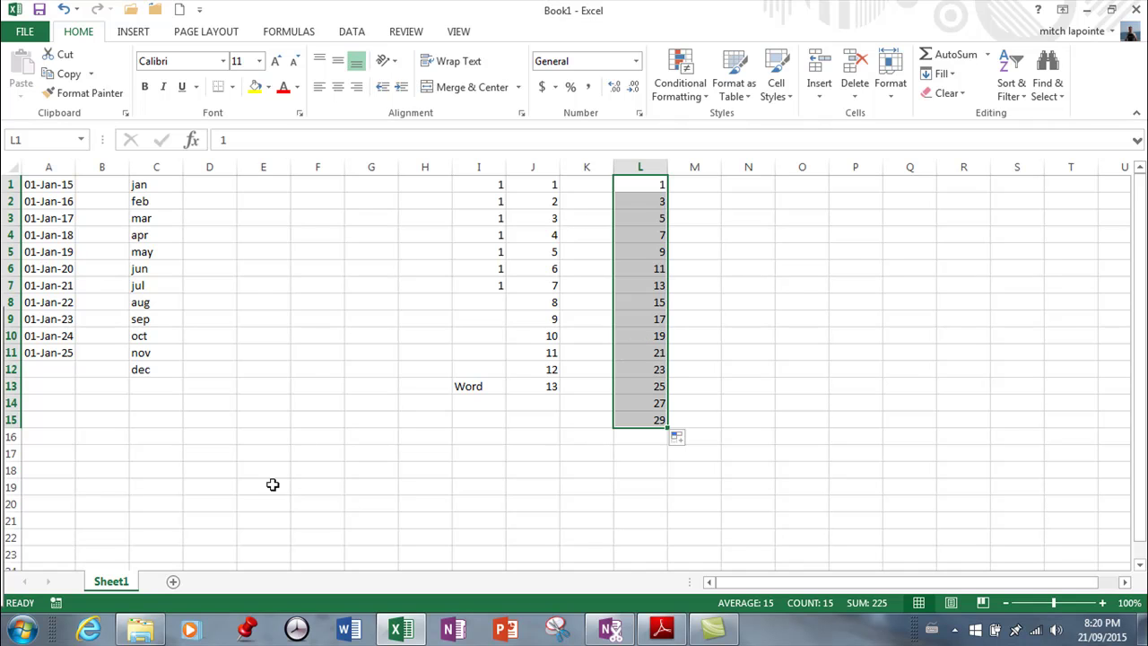
Enter 1 in F18 and generate a column series with step 1 and stop value 10
click(325, 466)
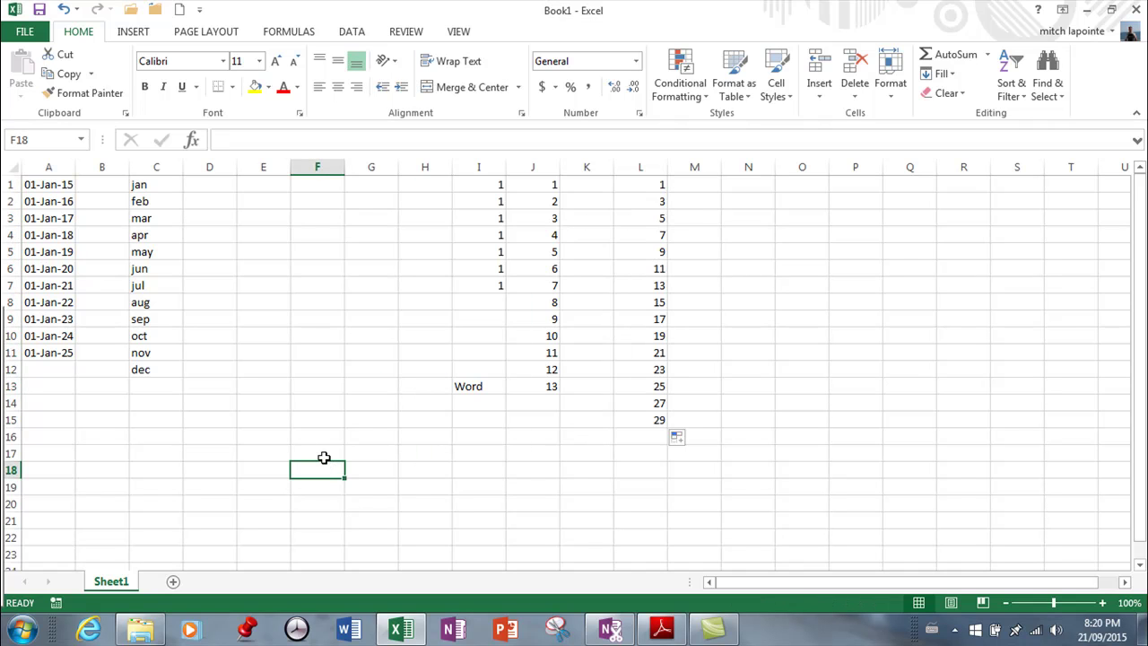
text(1)
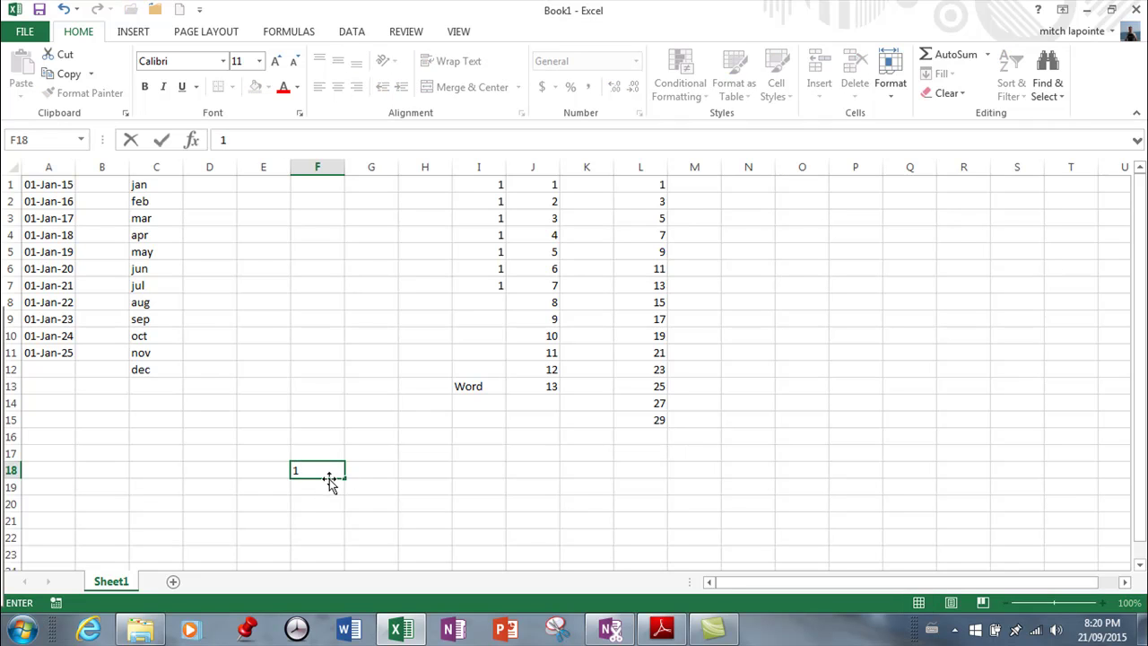
key(Return)
click(328, 474)
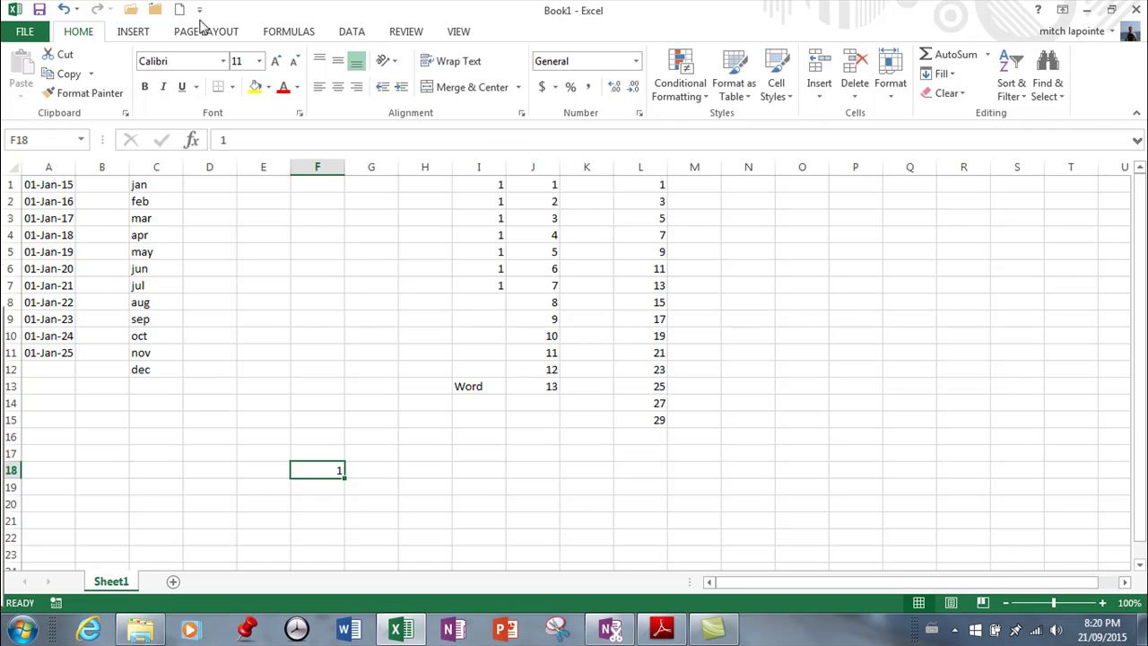
click(942, 74)
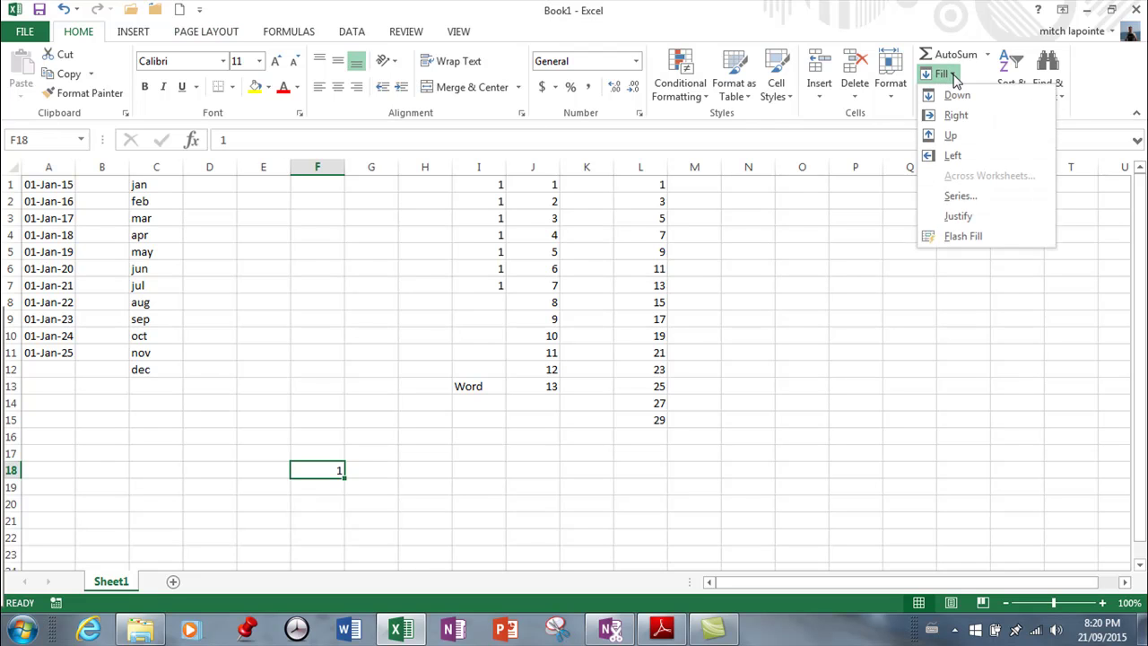
click(958, 195)
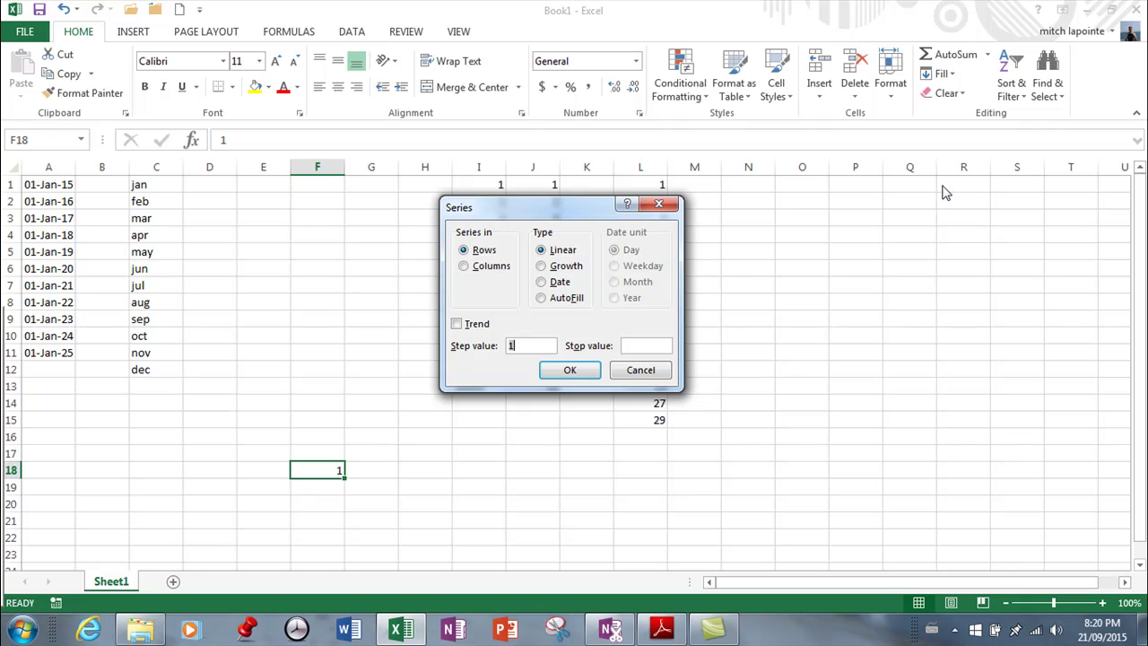
click(465, 268)
click(637, 345)
text(10)
click(583, 371)
scroll(554, 418, down, 3)
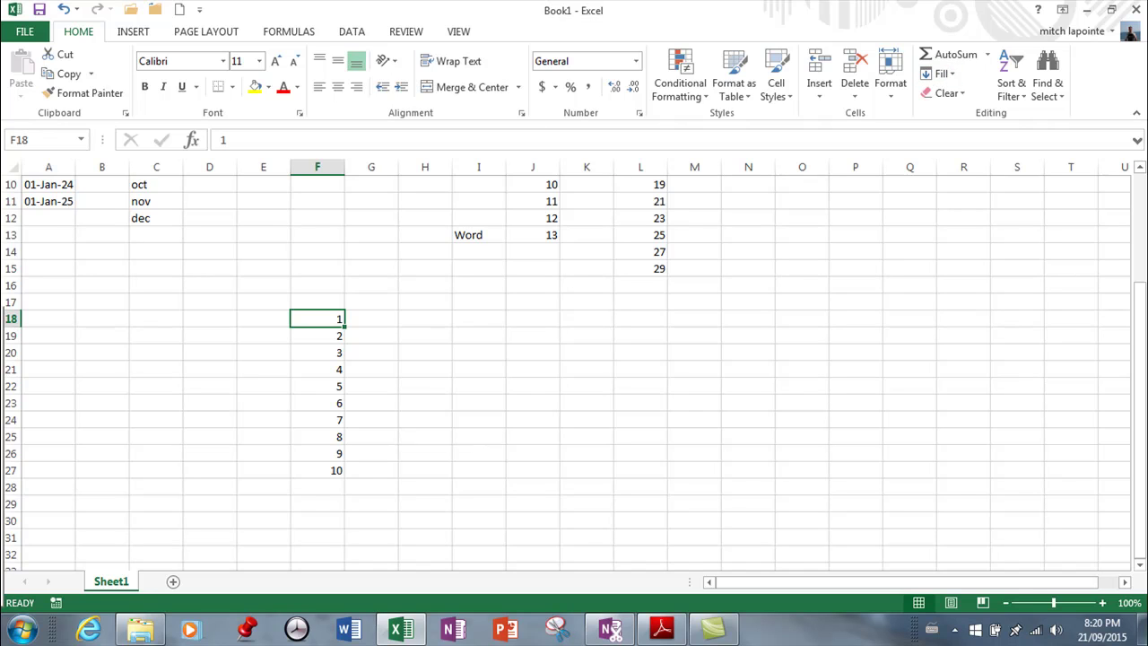
Undo the 1–10 series and refill column F from F18 with step value 5
click(63, 8)
click(942, 74)
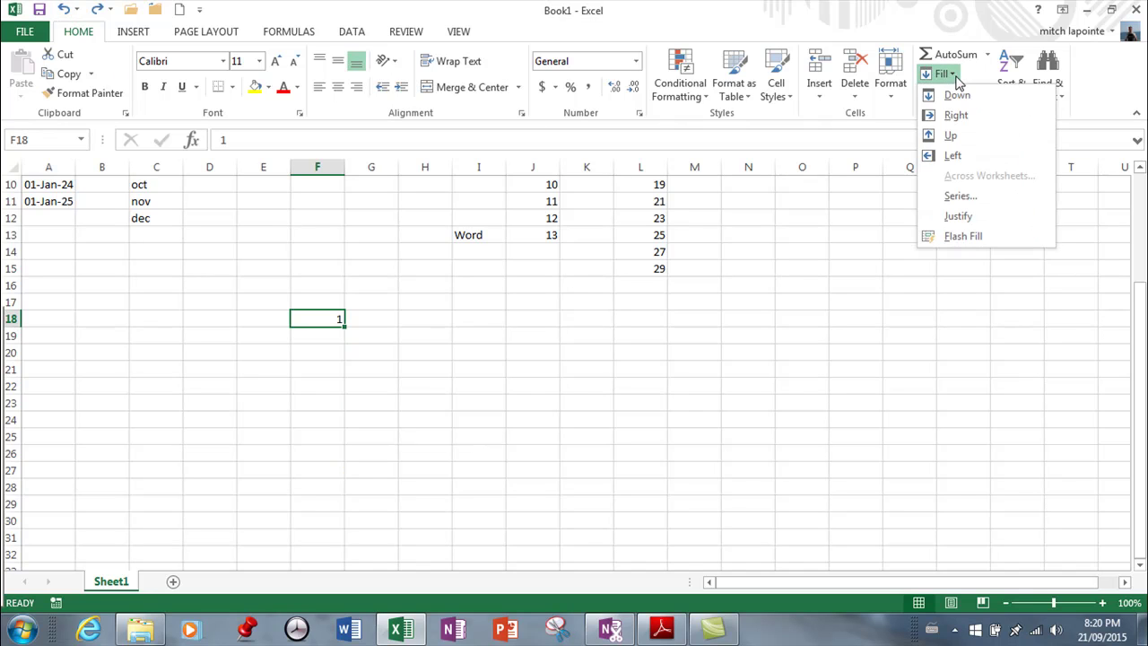
click(967, 199)
click(464, 265)
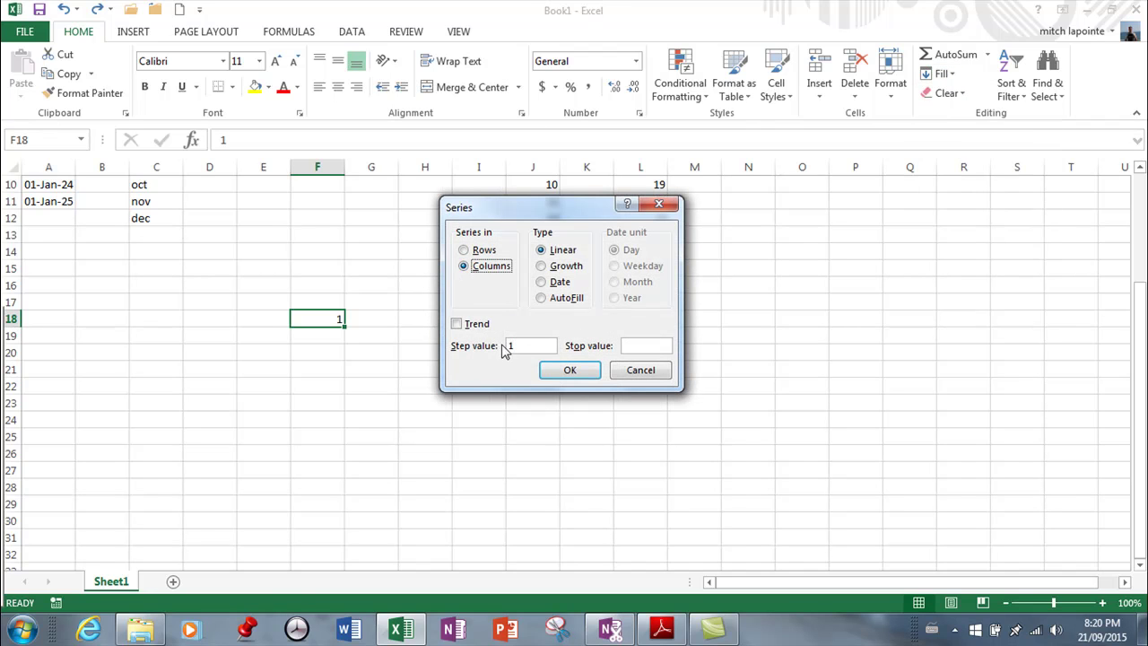
drag(521, 346, 507, 347)
text(5)
click(592, 373)
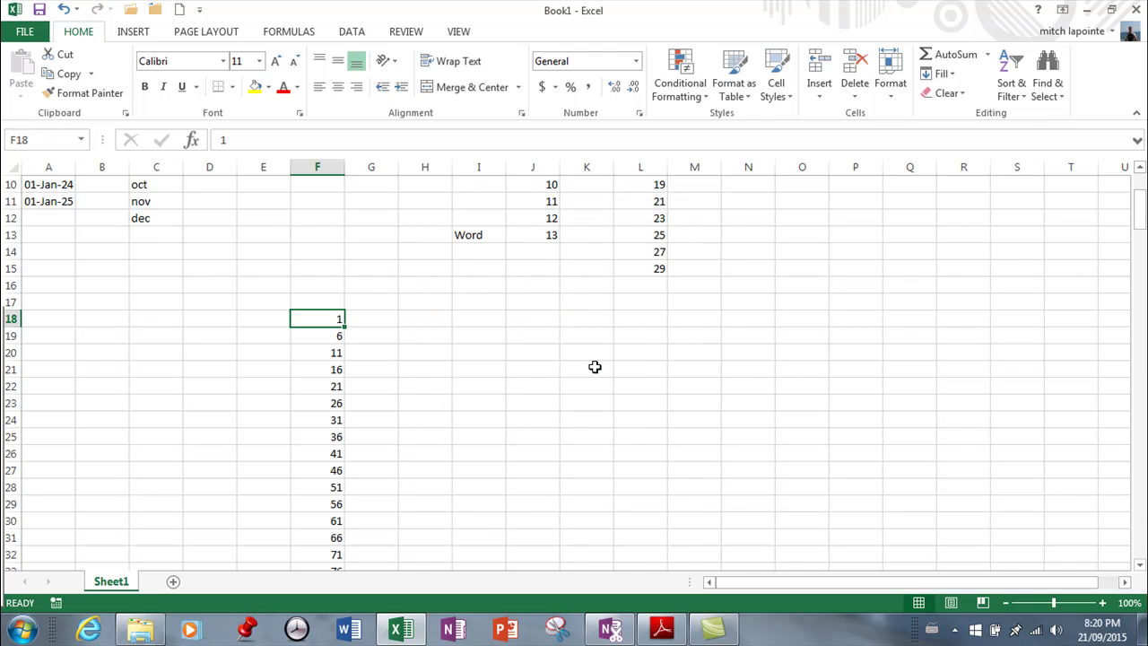
scroll(595, 367, down, 14)
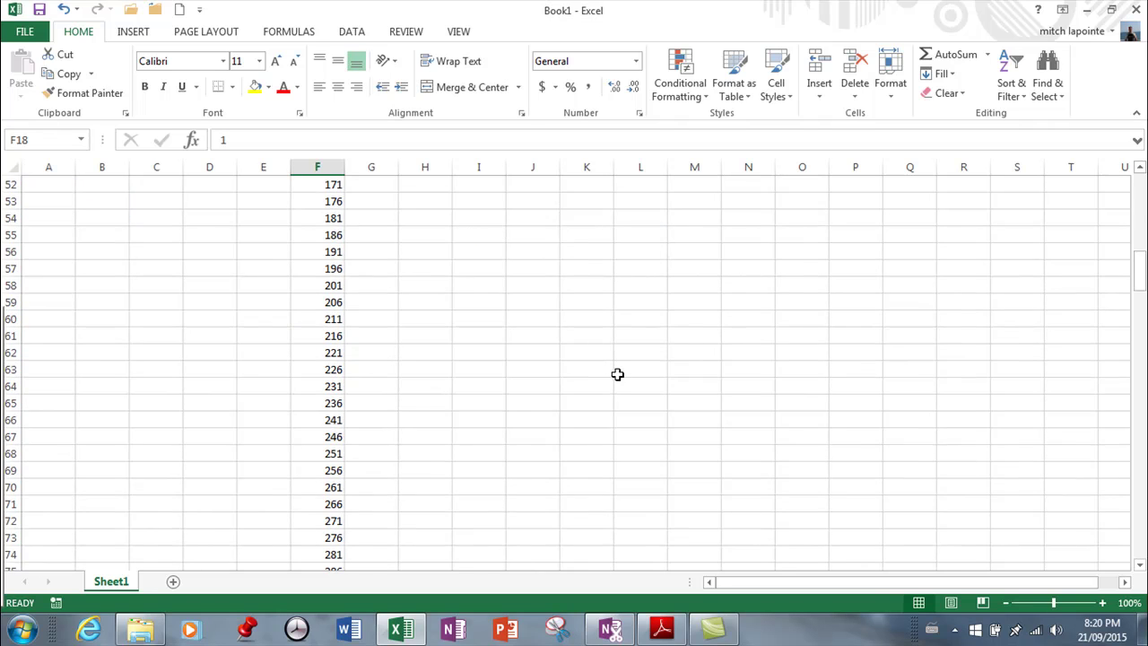
scroll(617, 374, down, 9)
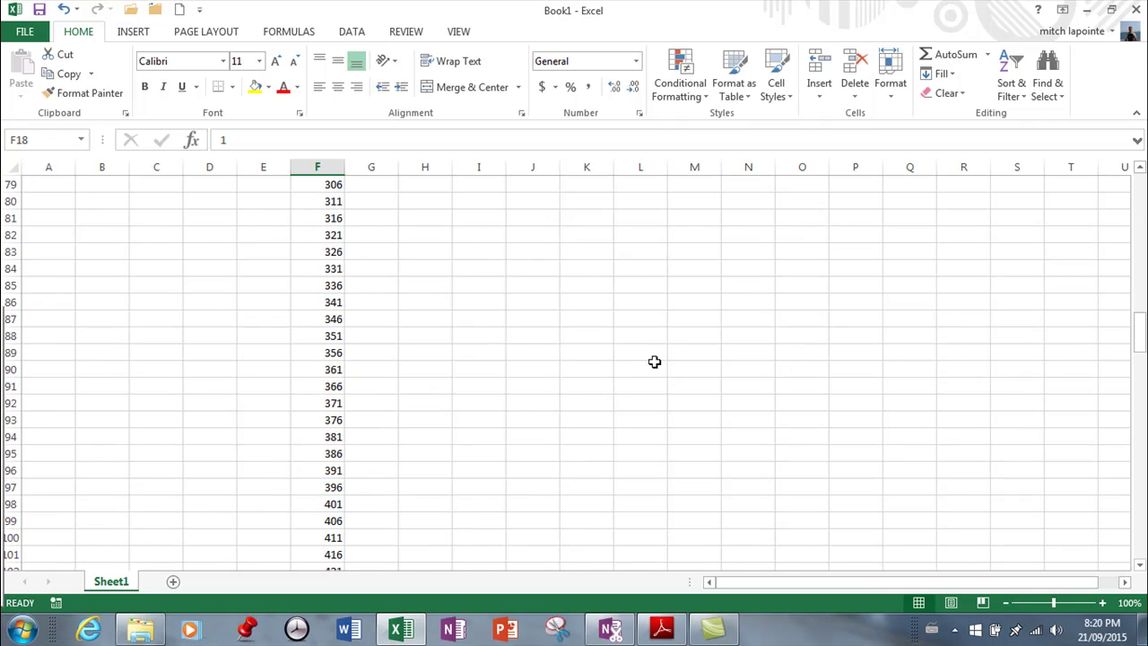
scroll(650, 359, up, 20)
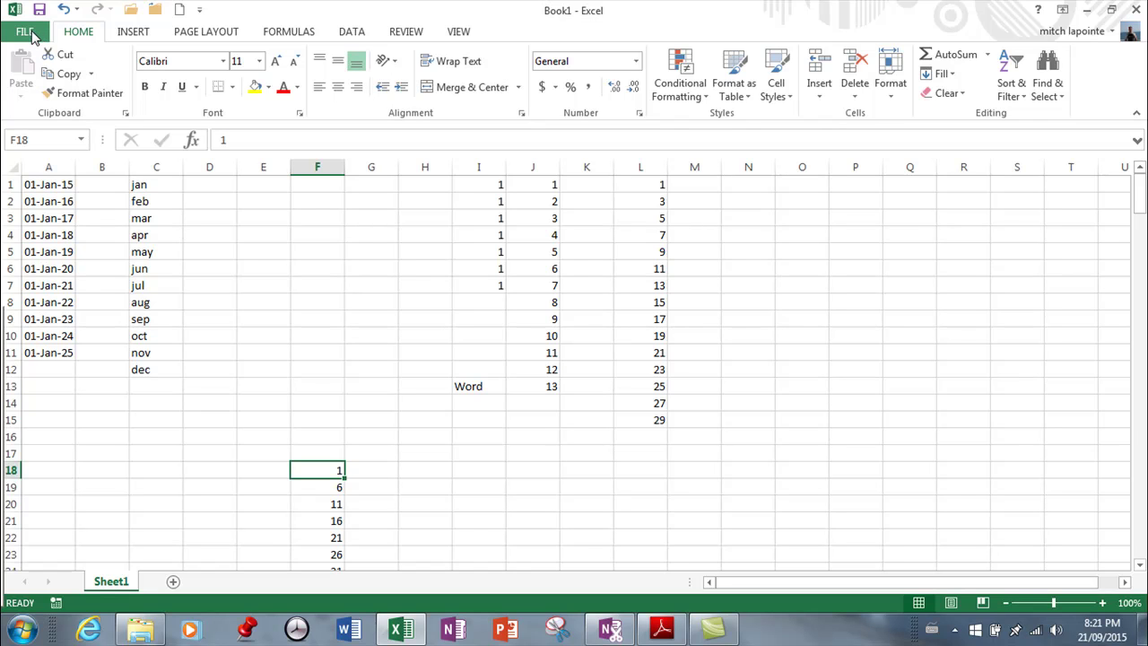
Open Excel Options on the Advanced page and scroll down to the custom lists setting
click(27, 34)
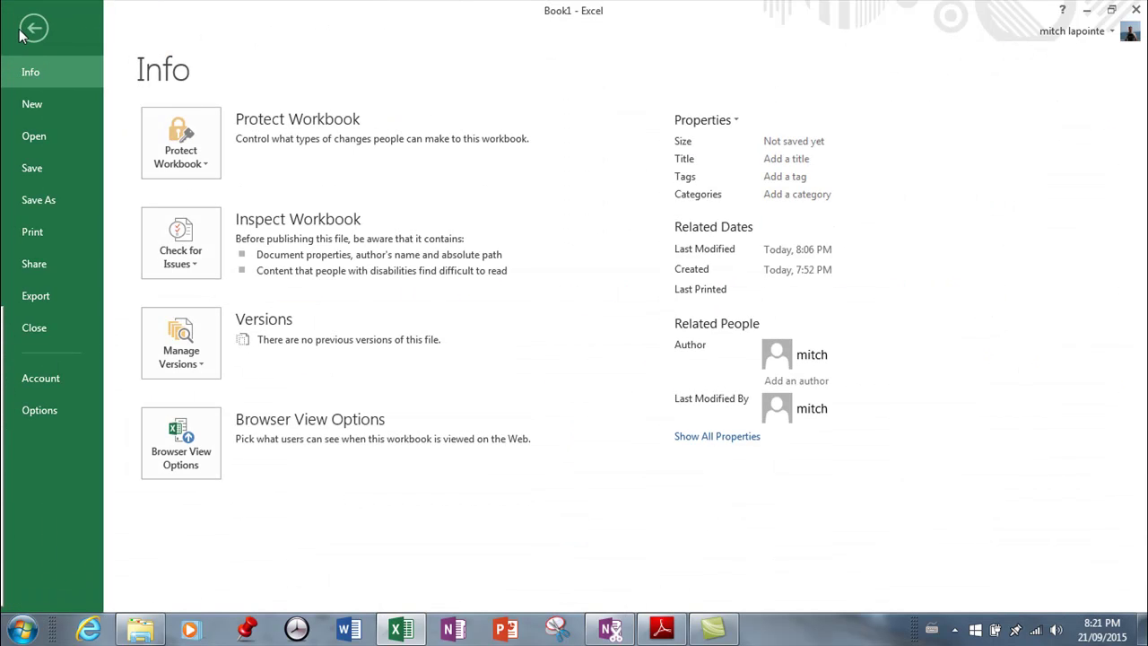
click(38, 410)
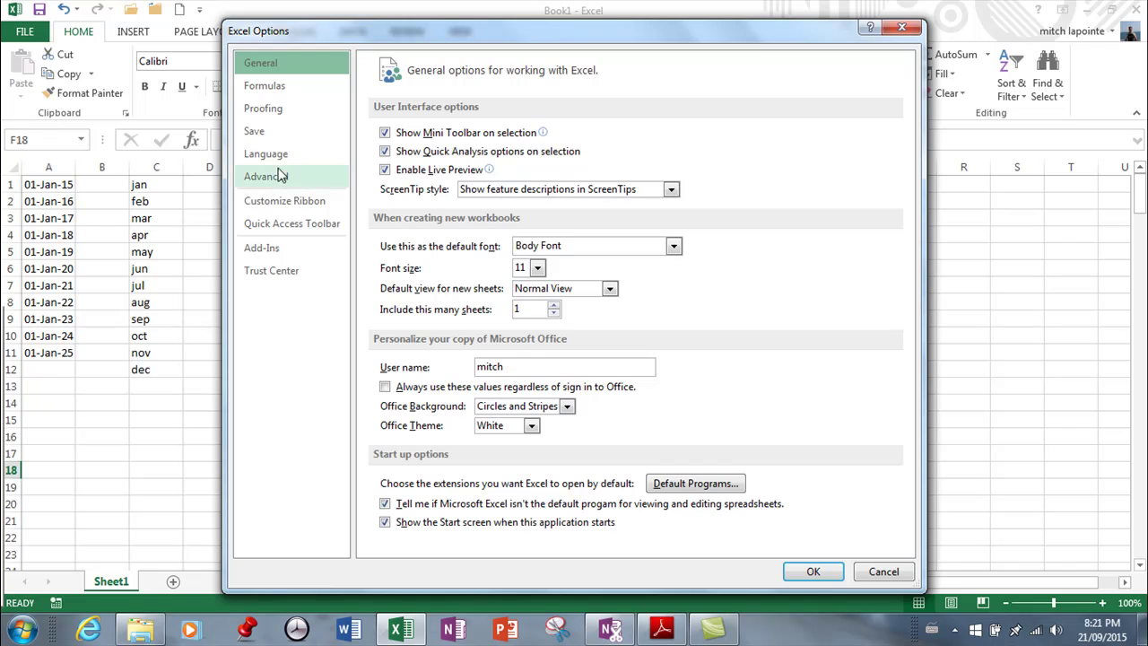
click(260, 184)
scroll(718, 272, down, 10)
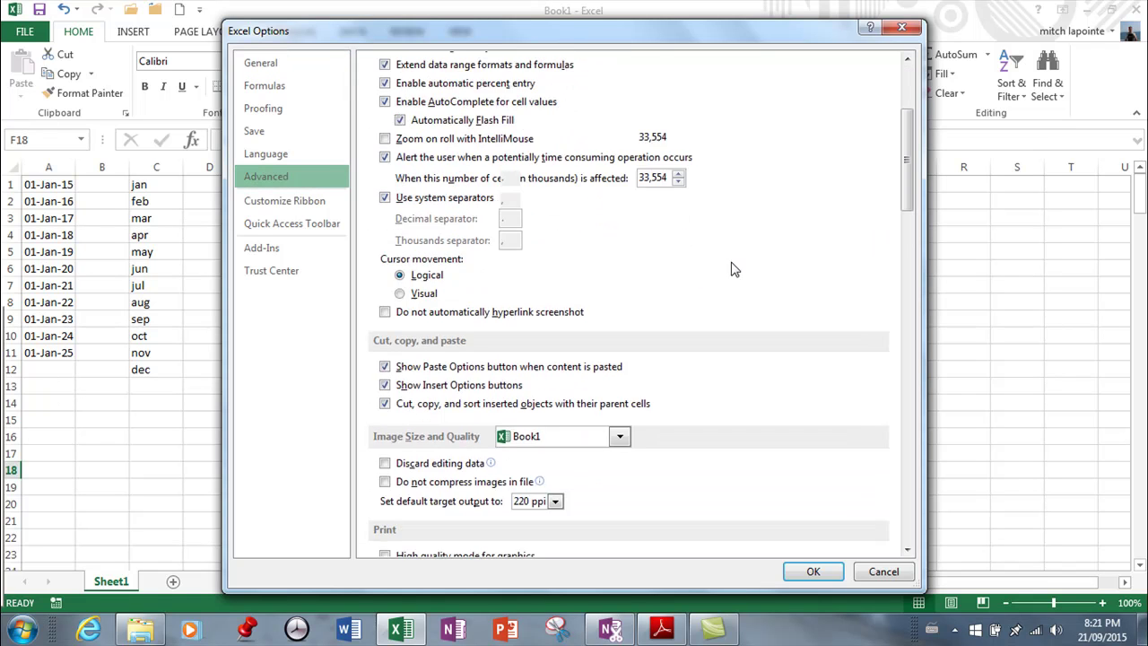
scroll(744, 274, down, 8)
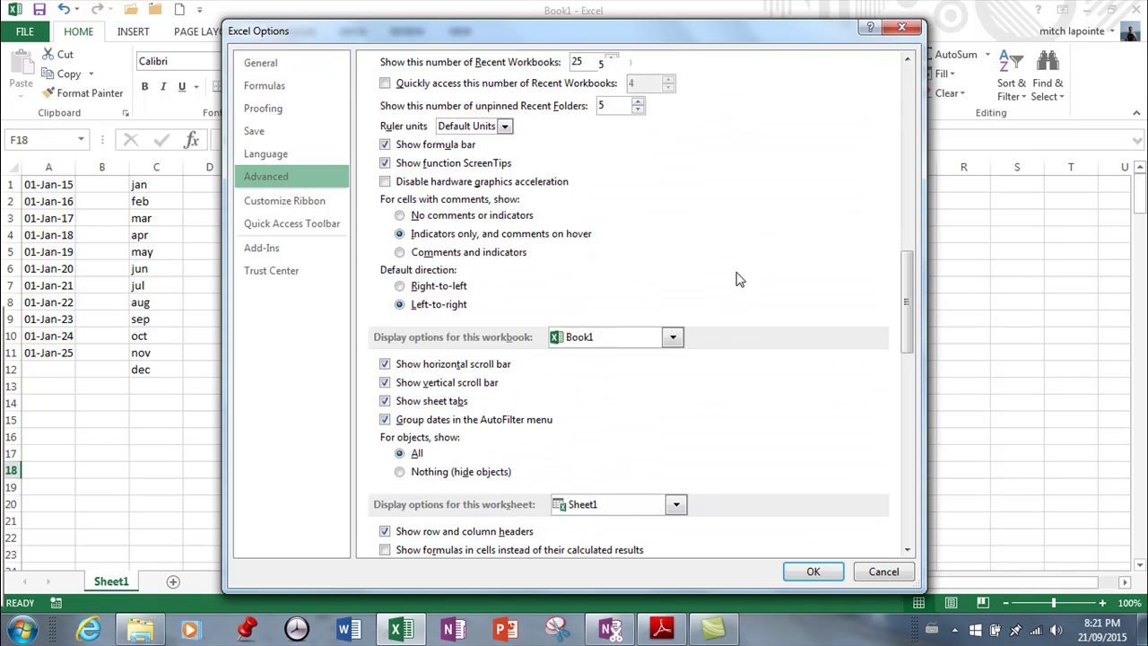
scroll(734, 281, down, 5)
scroll(734, 281, down, 6)
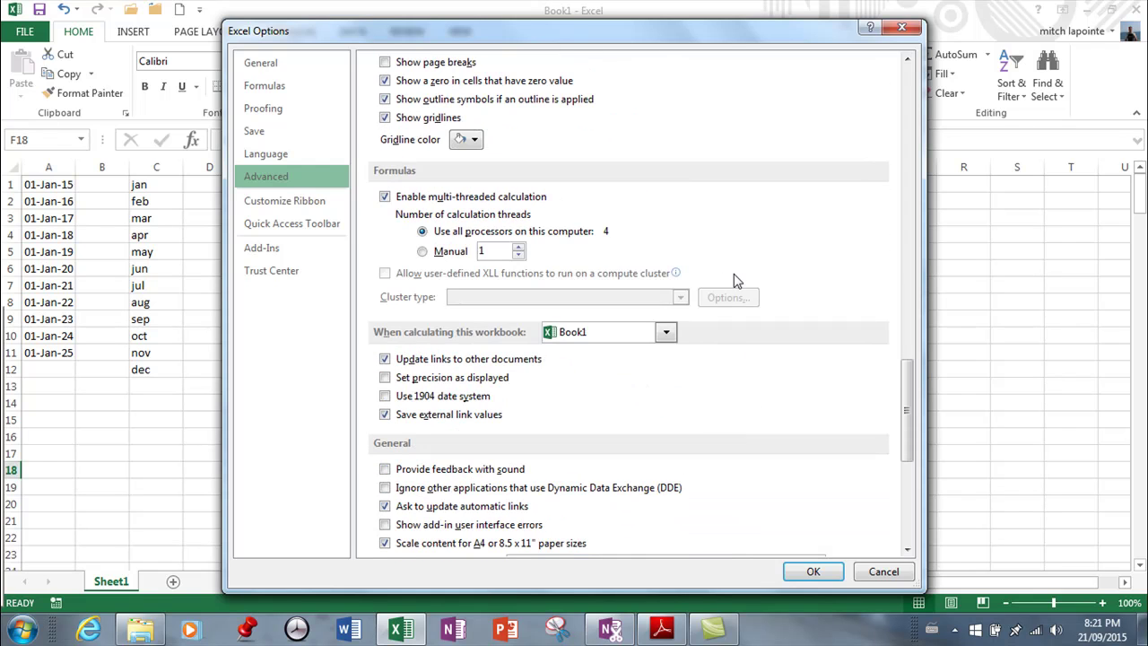
scroll(734, 281, down, 2)
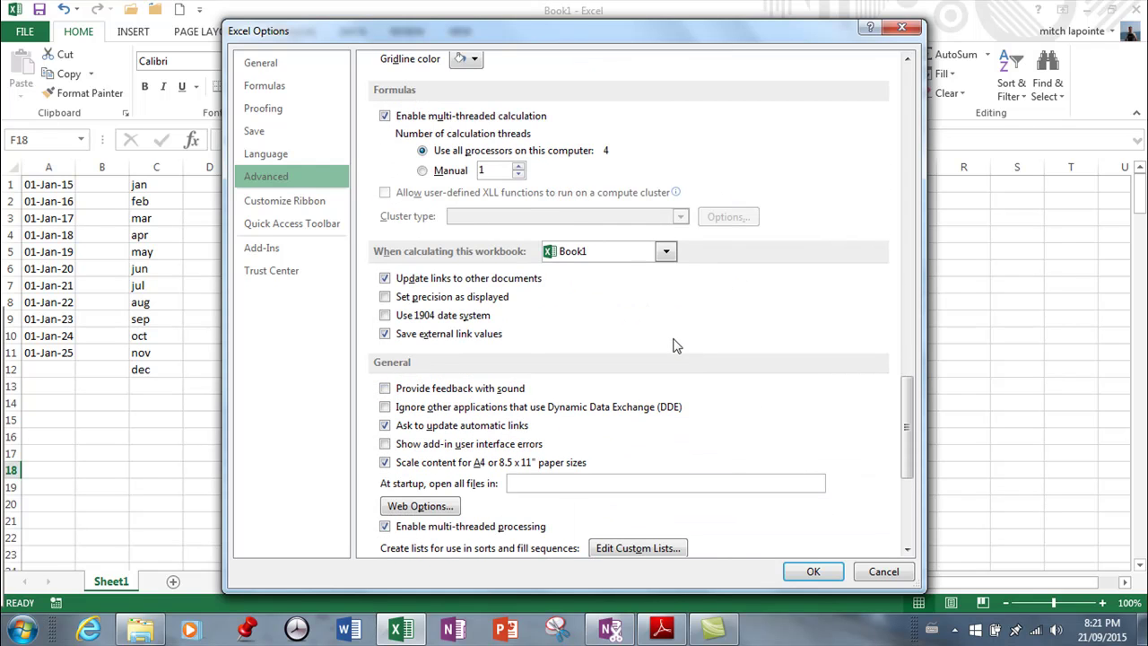
scroll(679, 343, down, 1)
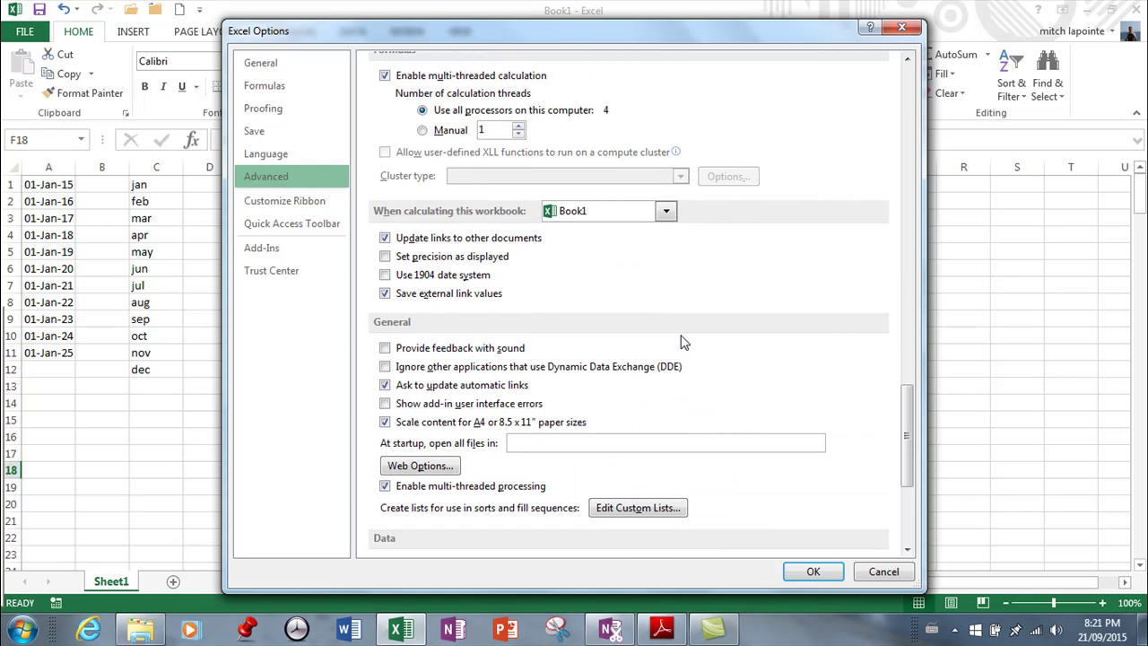
Add next, one more and another to the Aries, Taurus, Gemini, Cancer custom list
click(639, 509)
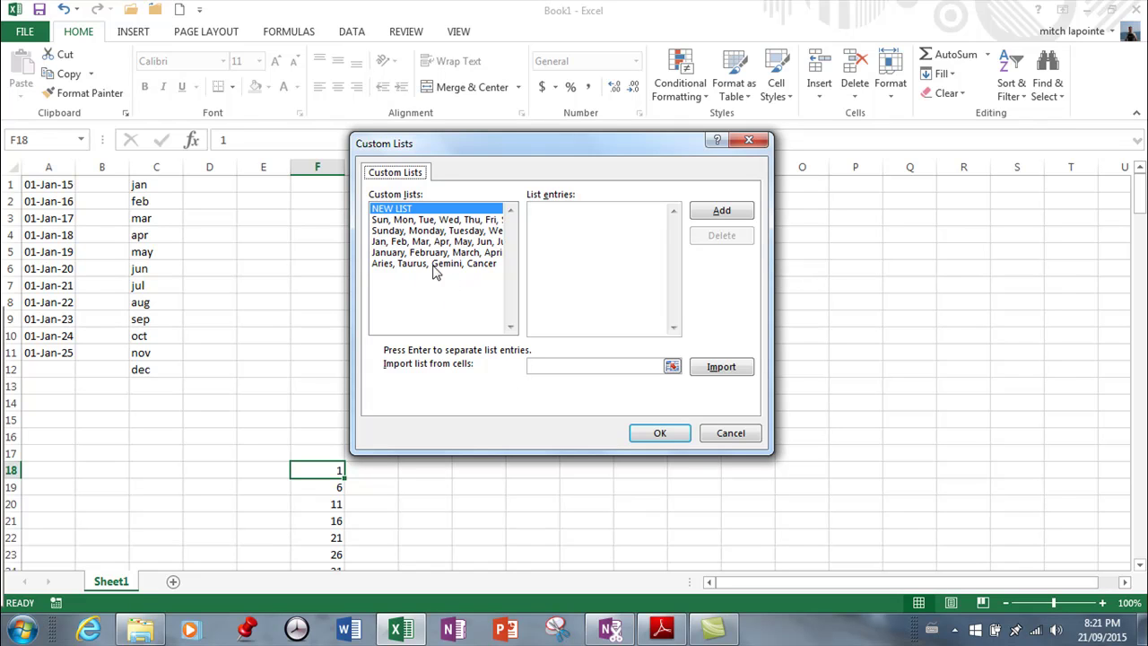
click(402, 266)
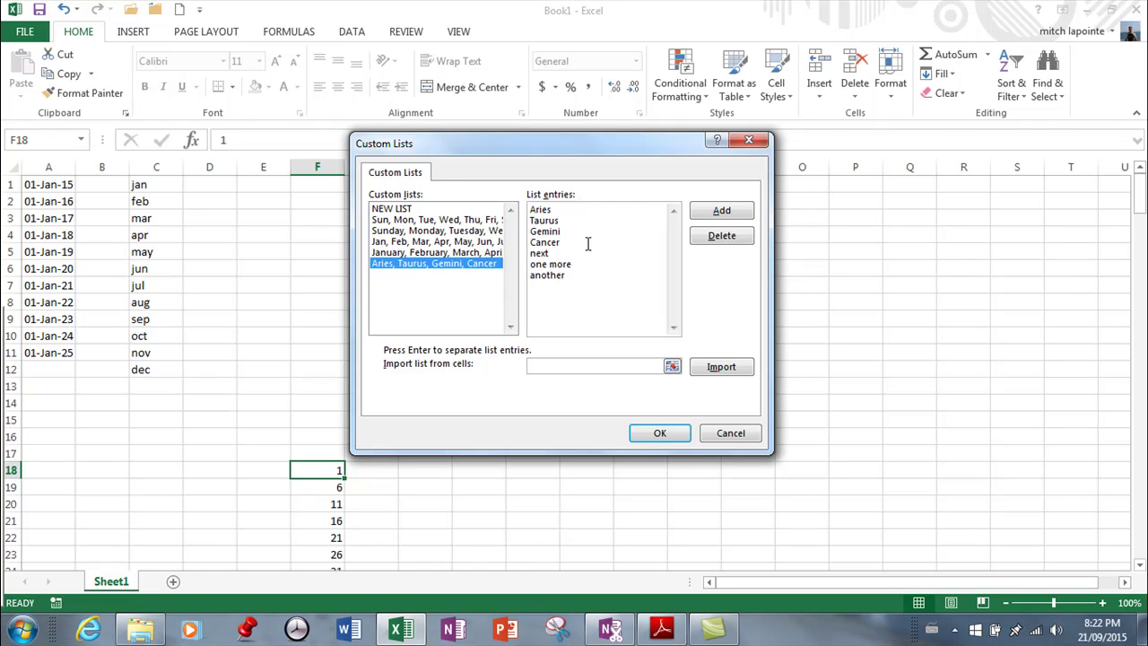
click(728, 220)
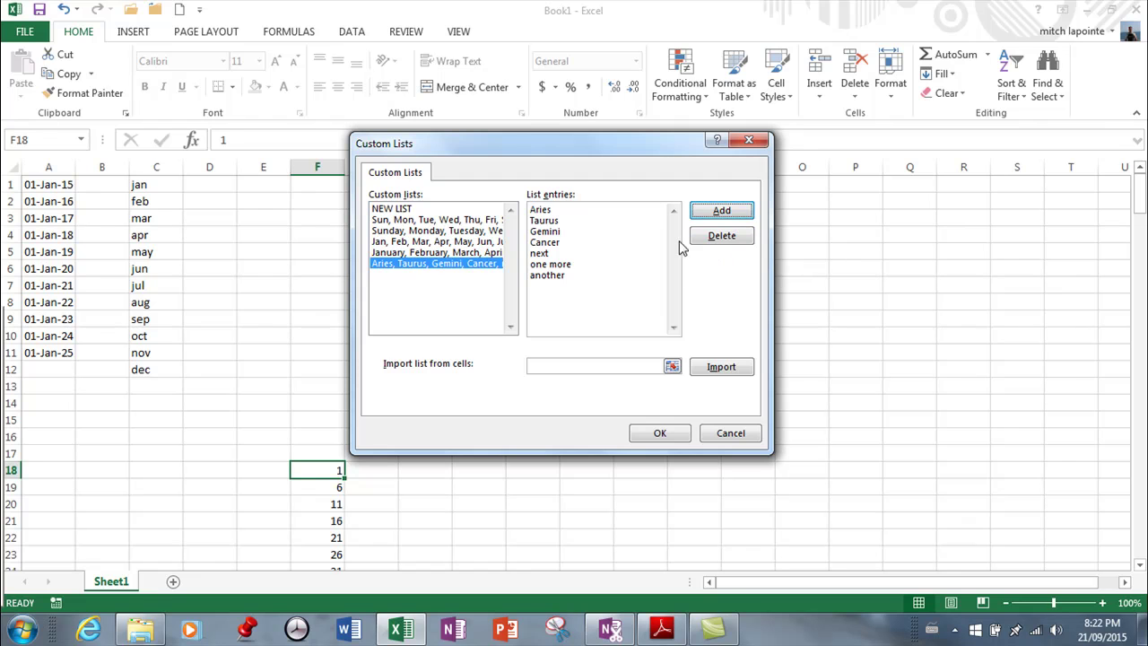
click(679, 438)
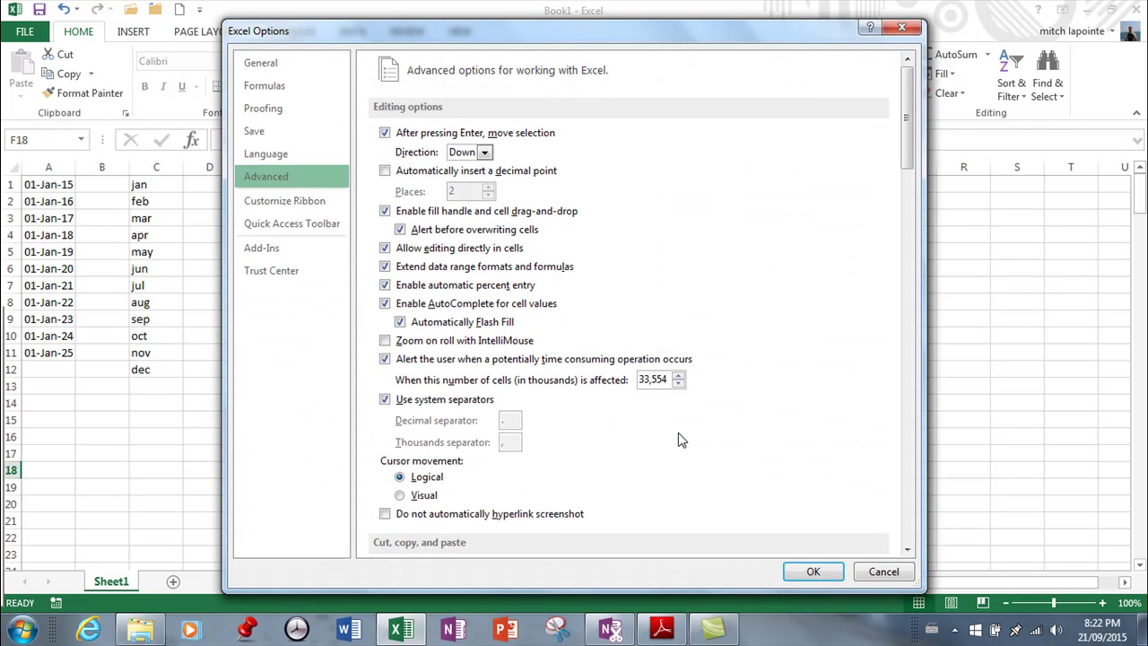
Close Excel Options, enter aries in I18 and fill the custom list right to R18
click(804, 575)
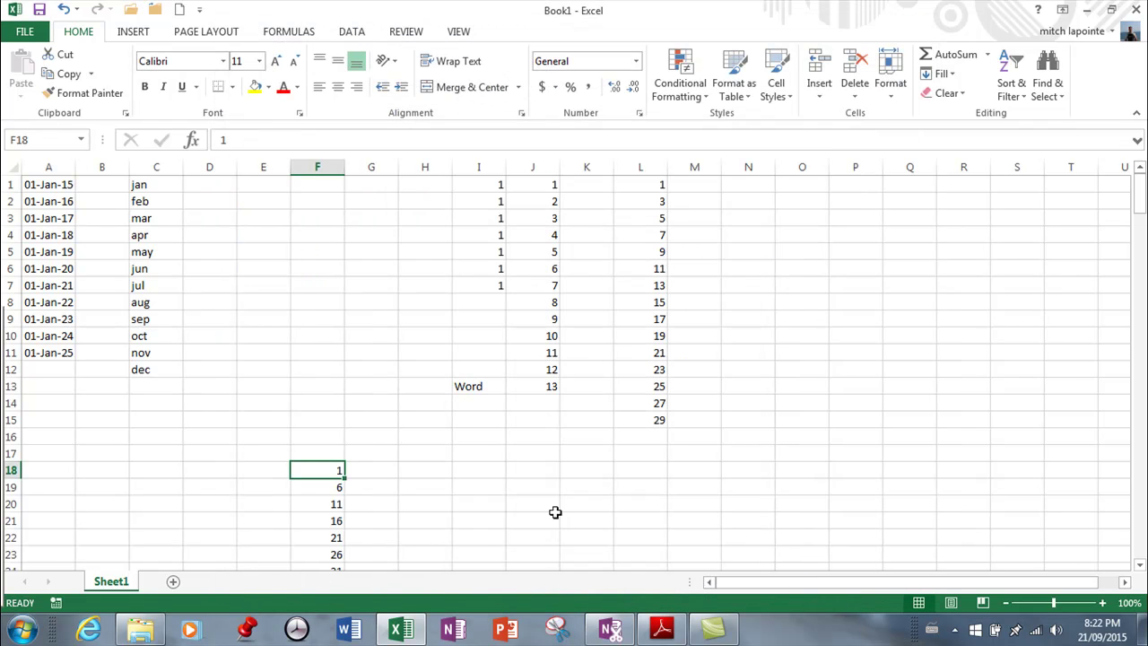
click(484, 471)
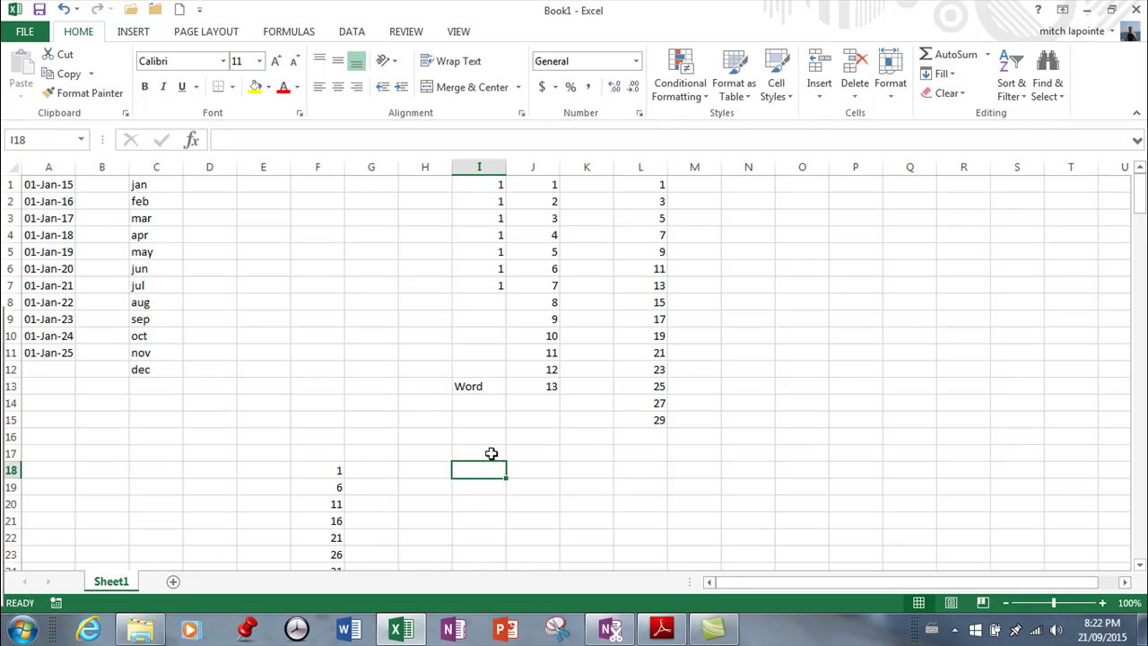
text(aries)
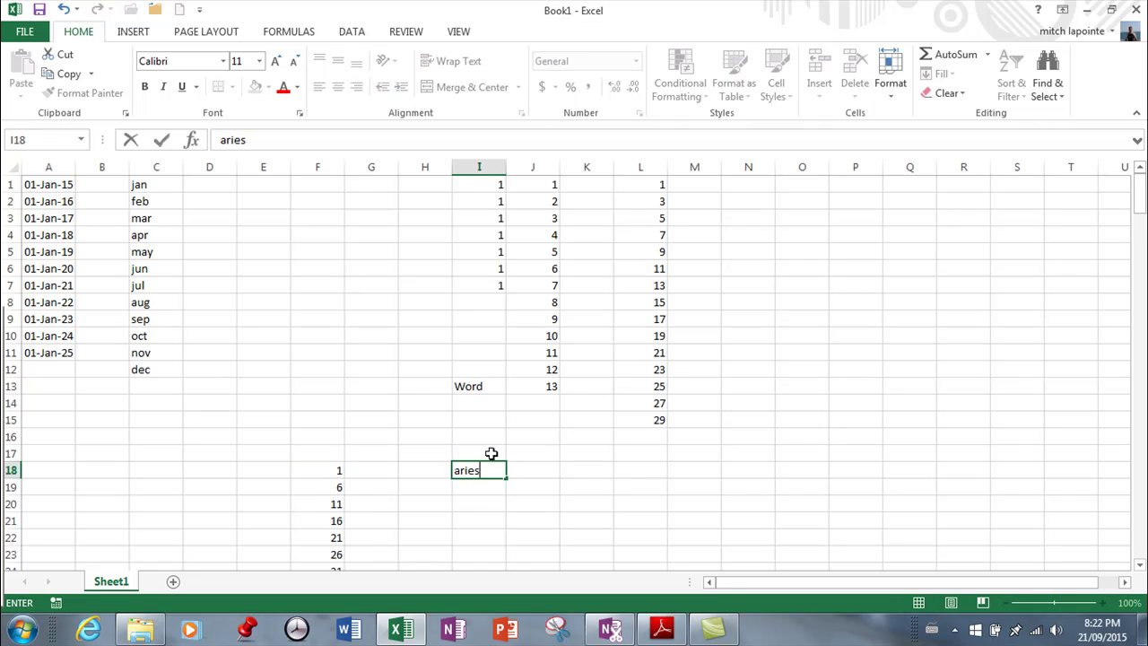
key(Return)
click(470, 470)
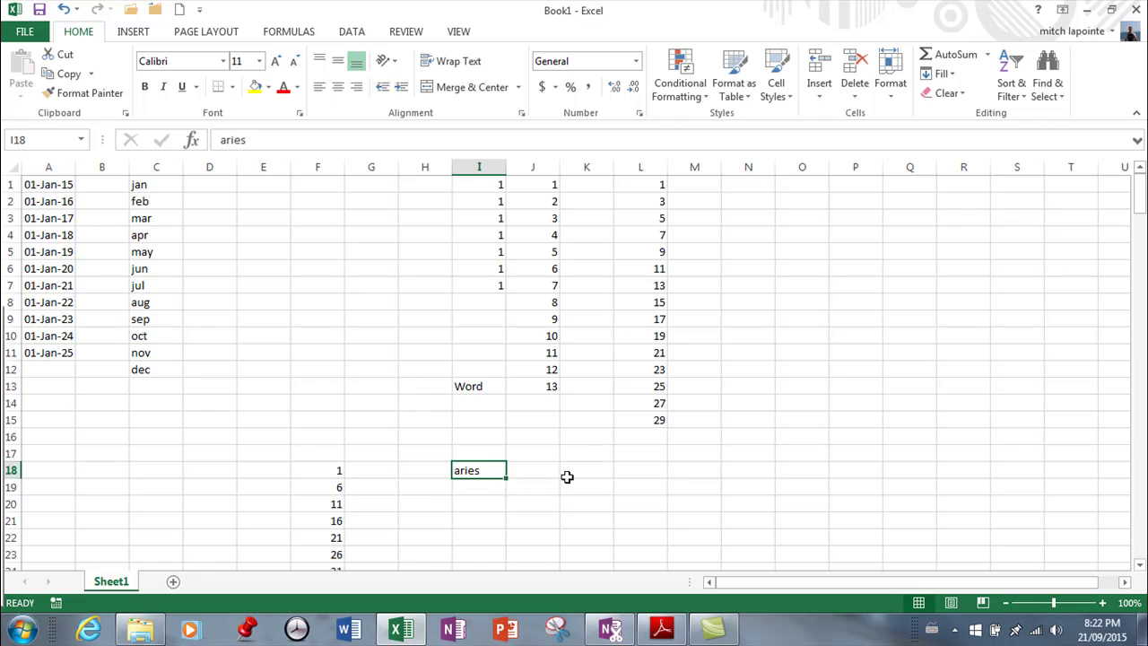
drag(508, 476, 981, 479)
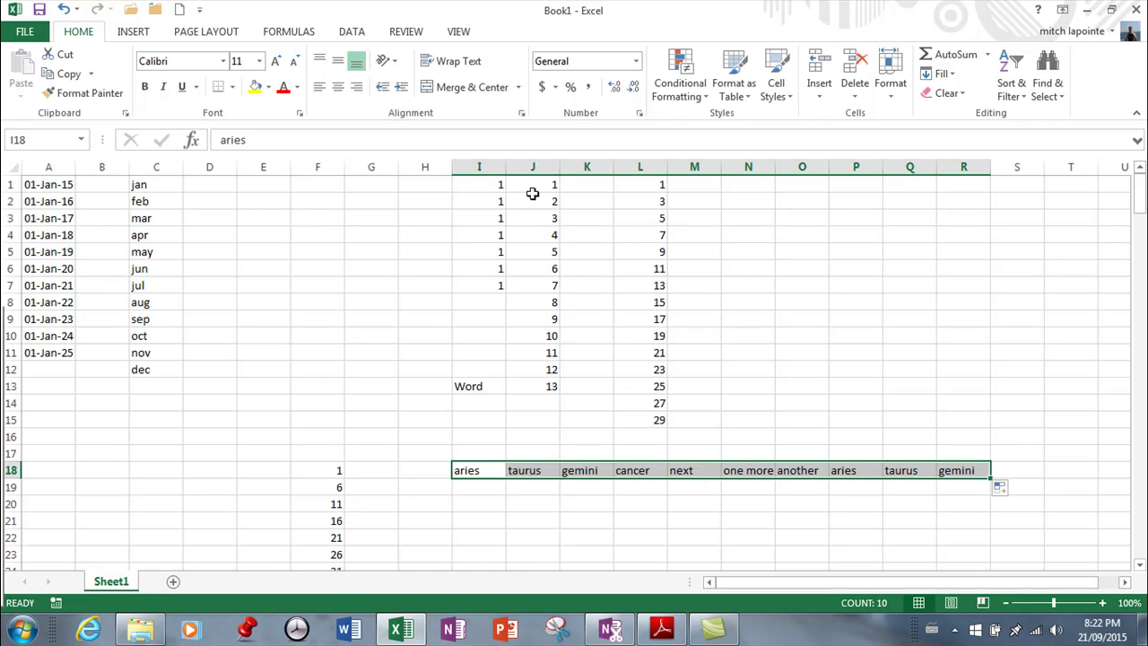
click(501, 186)
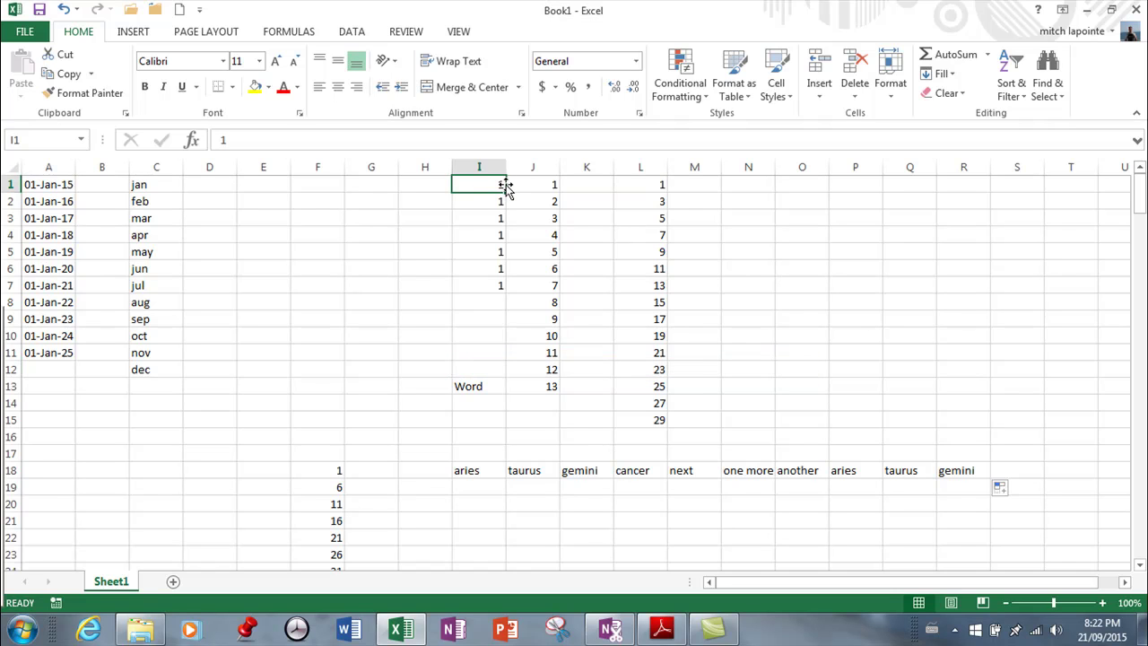